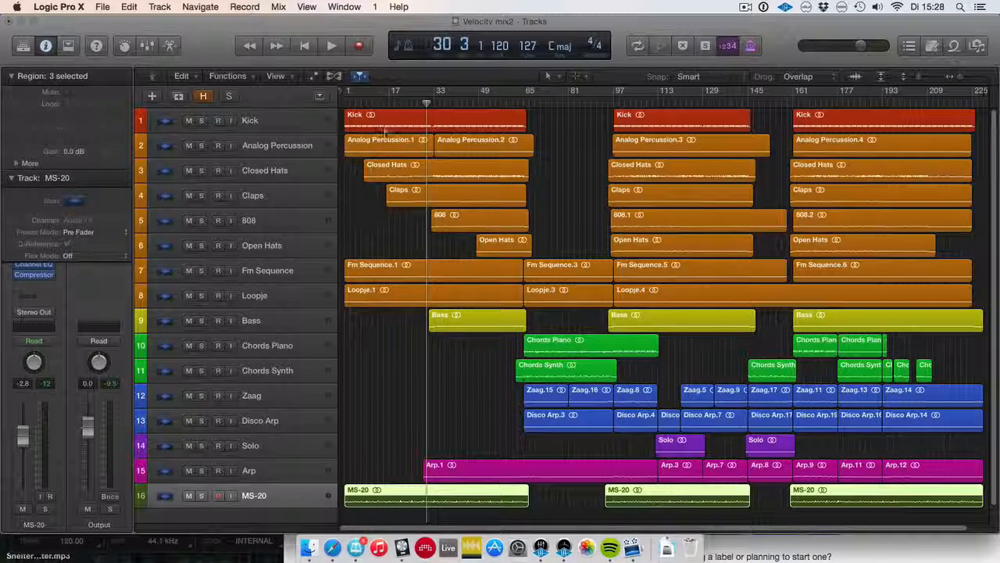
# Show the mixer and examine the FabFilter Pro-Q 2 EQ curve on the Kick channel.
pyautogui.click(387, 140)
pyautogui.click(445, 141)
pyautogui.click(407, 117)
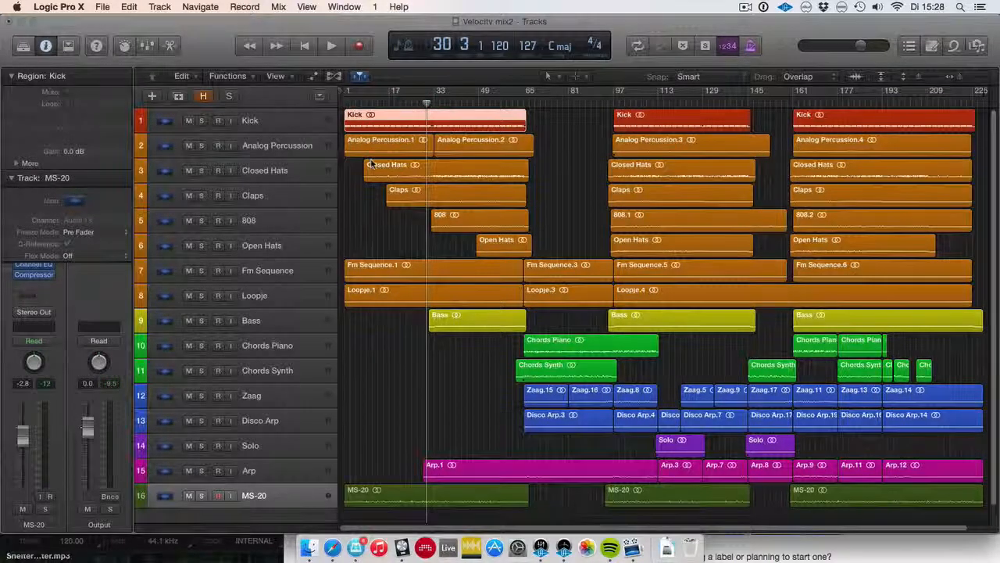
pyautogui.press('x')
pyautogui.press('shift')
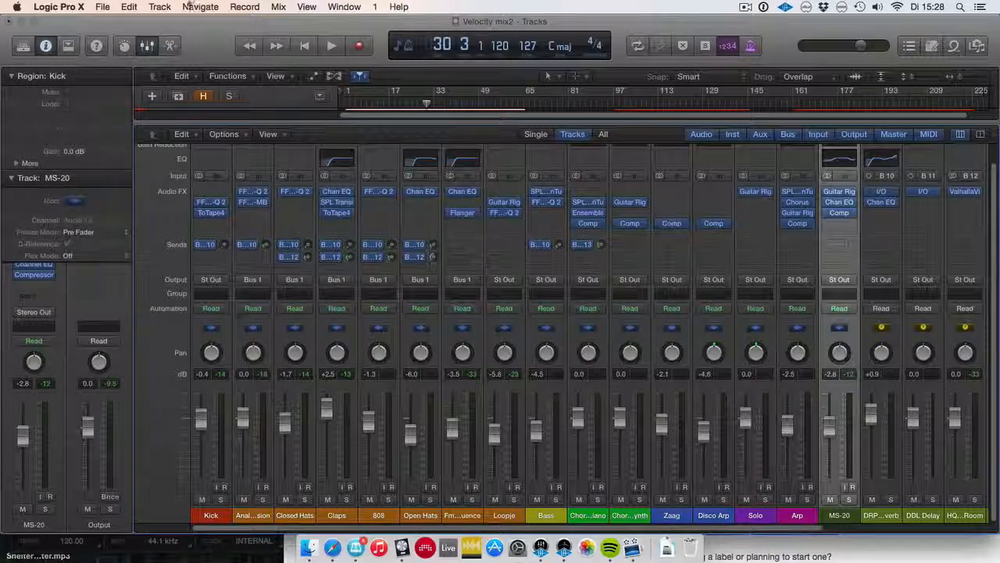
pyautogui.click(210, 201)
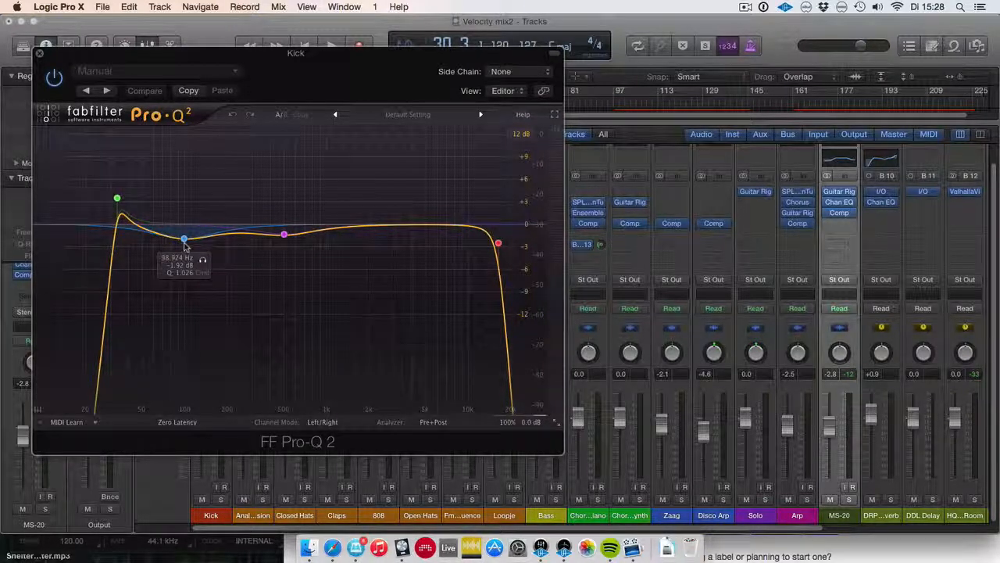
pyautogui.click(38, 54)
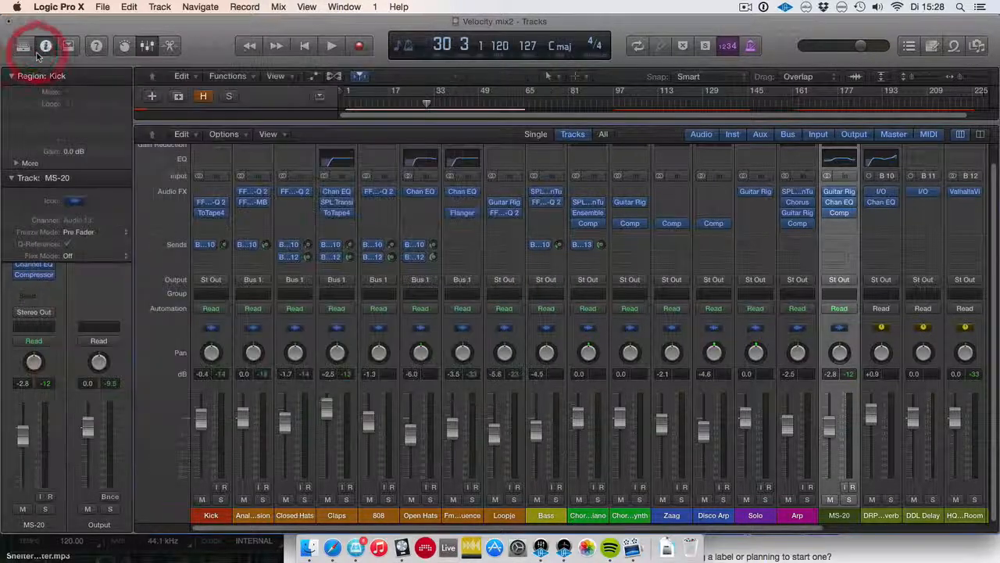
# Review the ToTape4 saturation settings on the Kick channel.
pyautogui.click(213, 216)
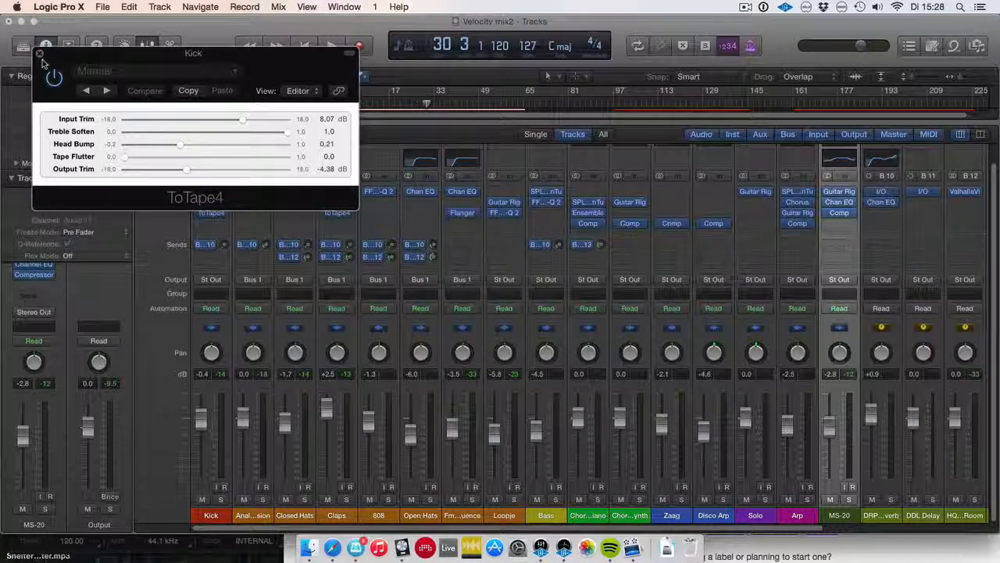
pyautogui.moveTo(71, 55); pyautogui.dragTo(368, 237)
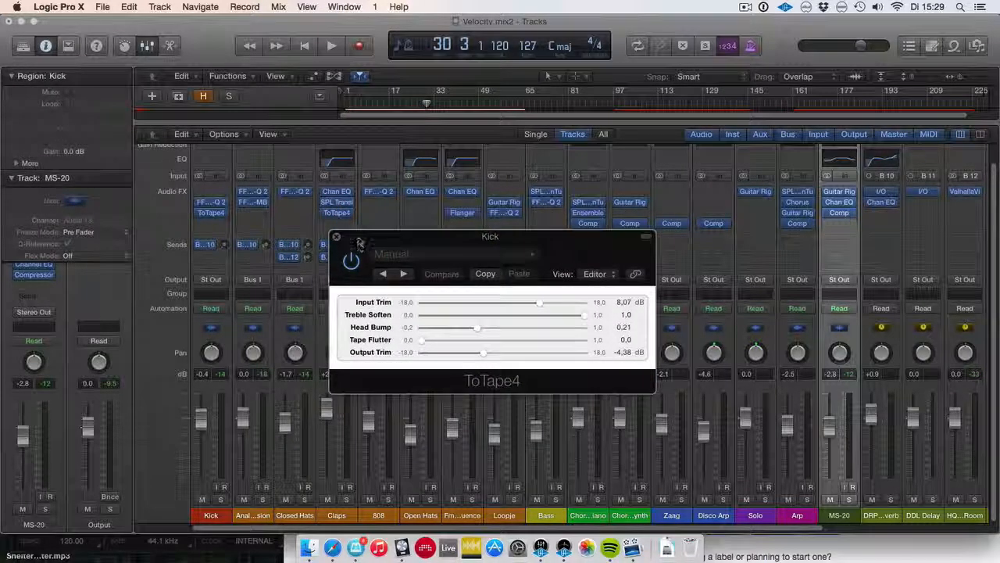
pyautogui.moveTo(359, 243); pyautogui.dragTo(348, 218)
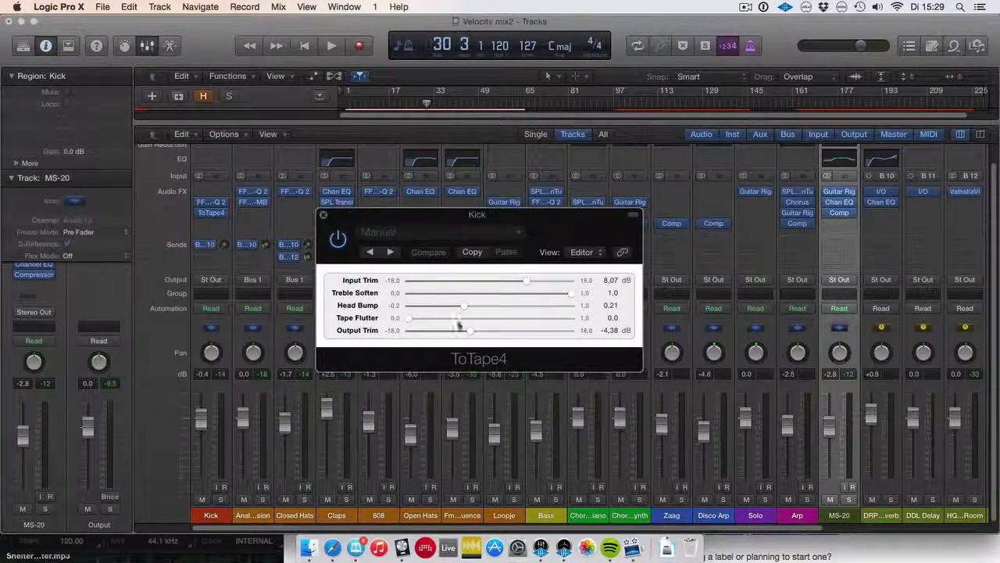
pyautogui.click(323, 215)
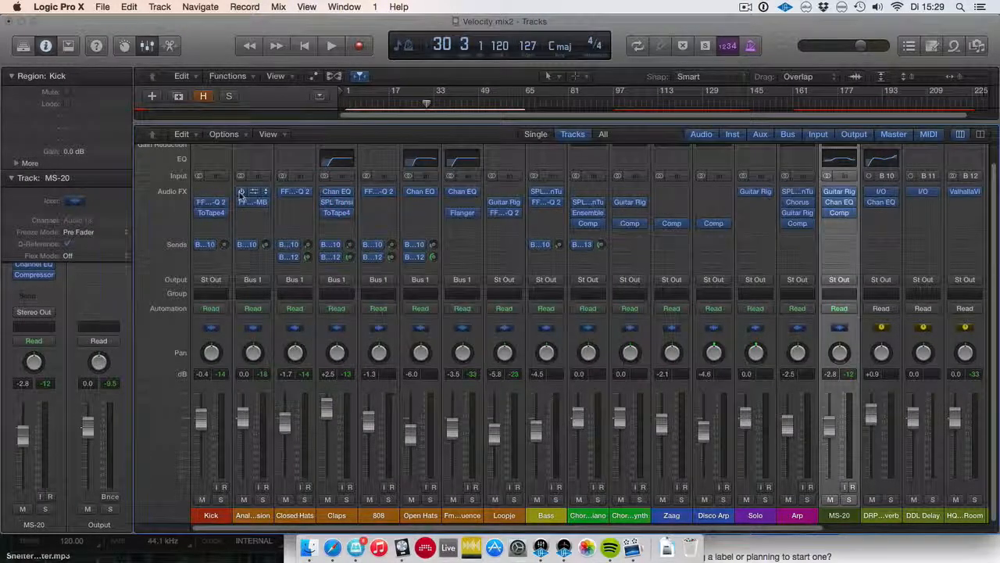
# Solo the Analog Percussion channel and play it, checking its regions in the arrangement.
pyautogui.click(263, 499)
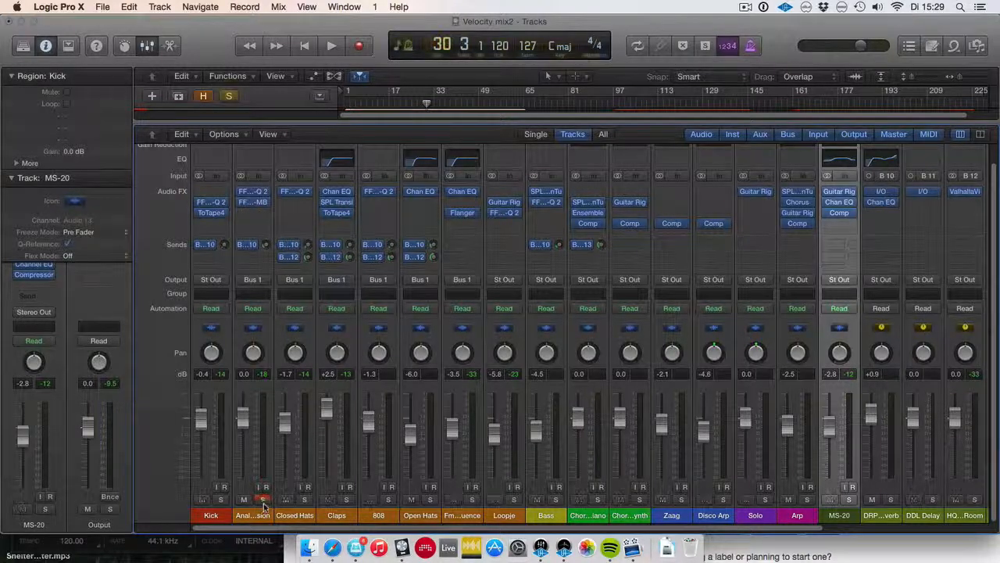
pyautogui.press('space')
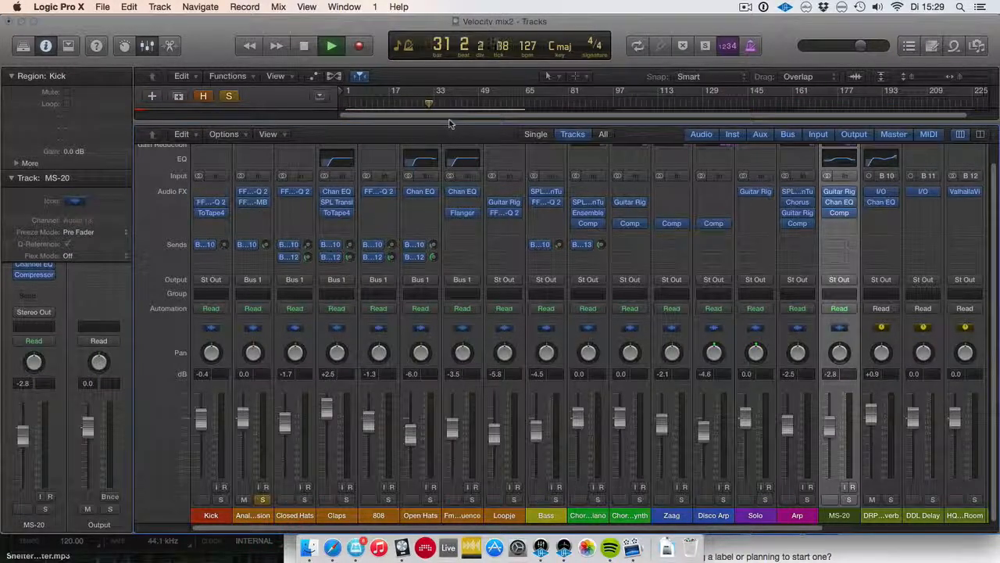
pyautogui.press('x')
pyautogui.press('c')
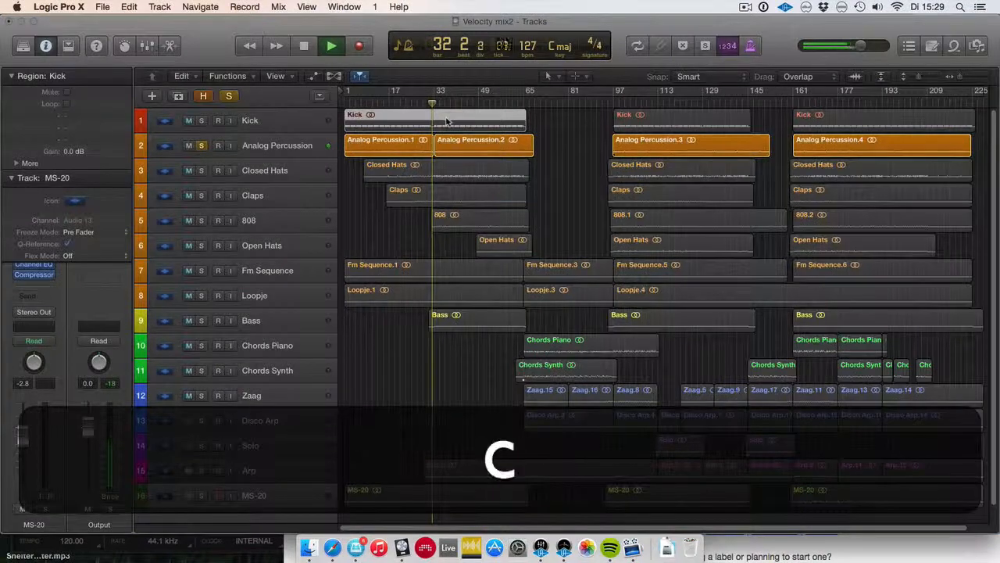
pyautogui.press('c')
pyautogui.press('x')
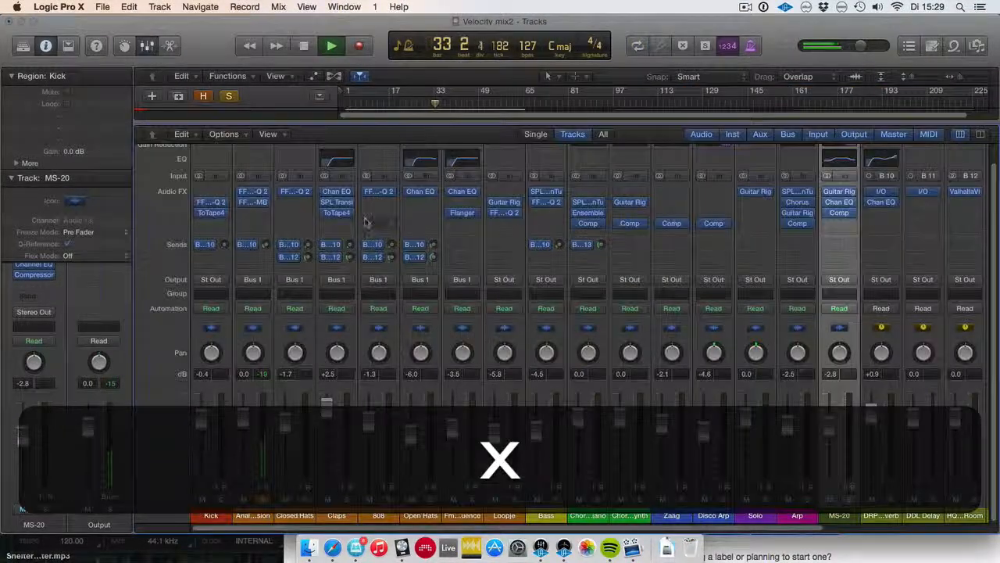
# Examine the Pro-MB compression band and the Pro-Q 2 EQ curve on the Analog Percussion channel.
pyautogui.click(254, 204)
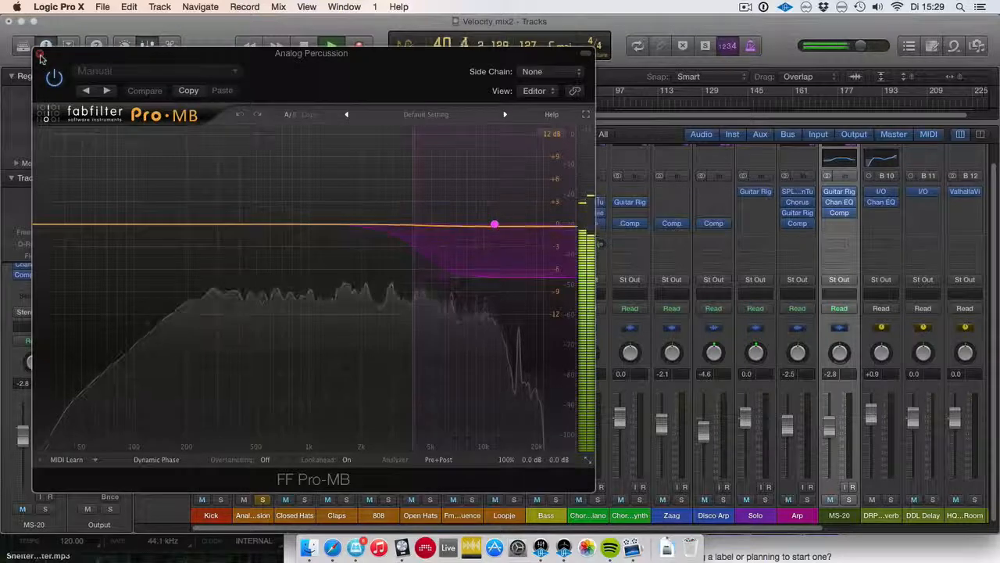
pyautogui.click(497, 225)
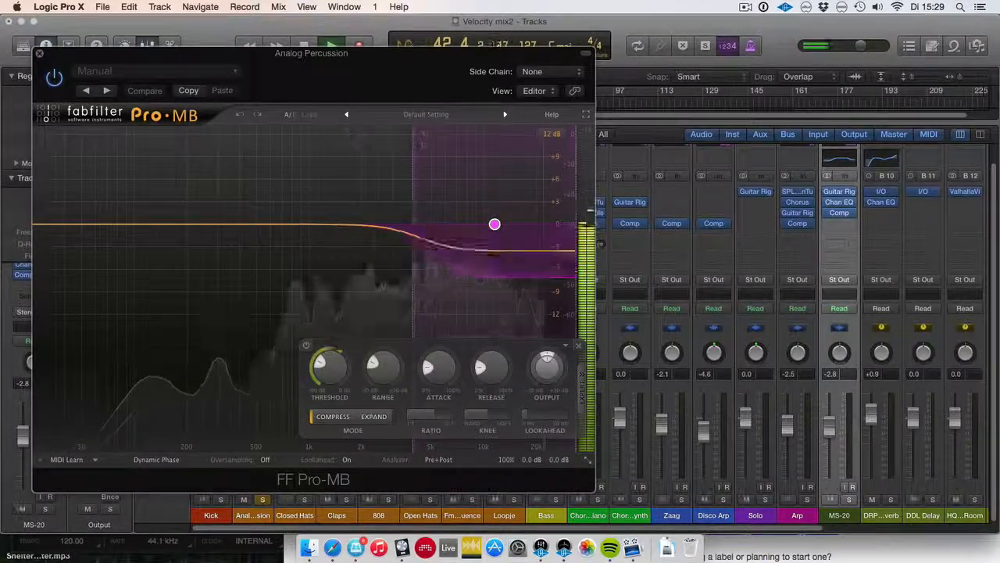
pyautogui.click(40, 54)
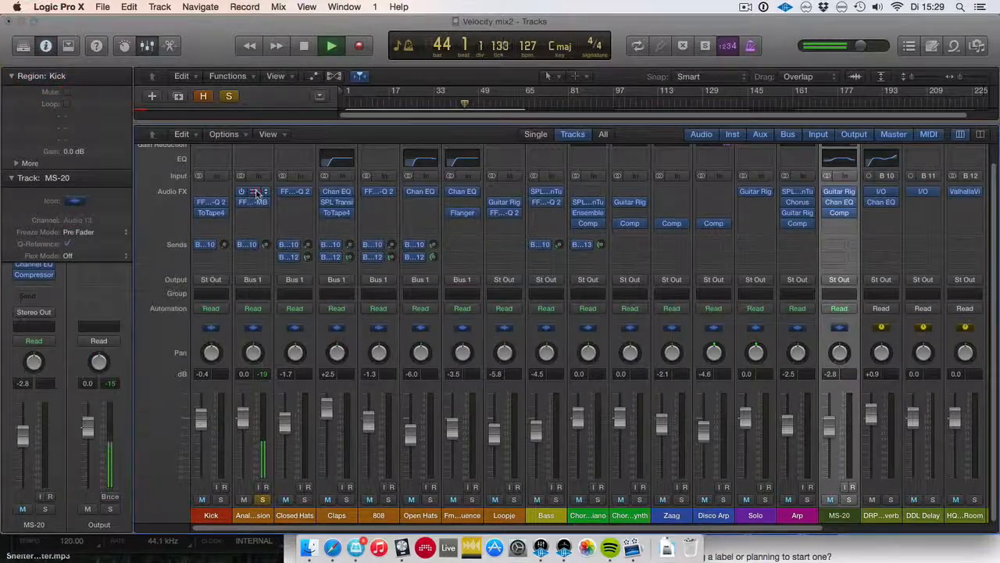
pyautogui.click(257, 192)
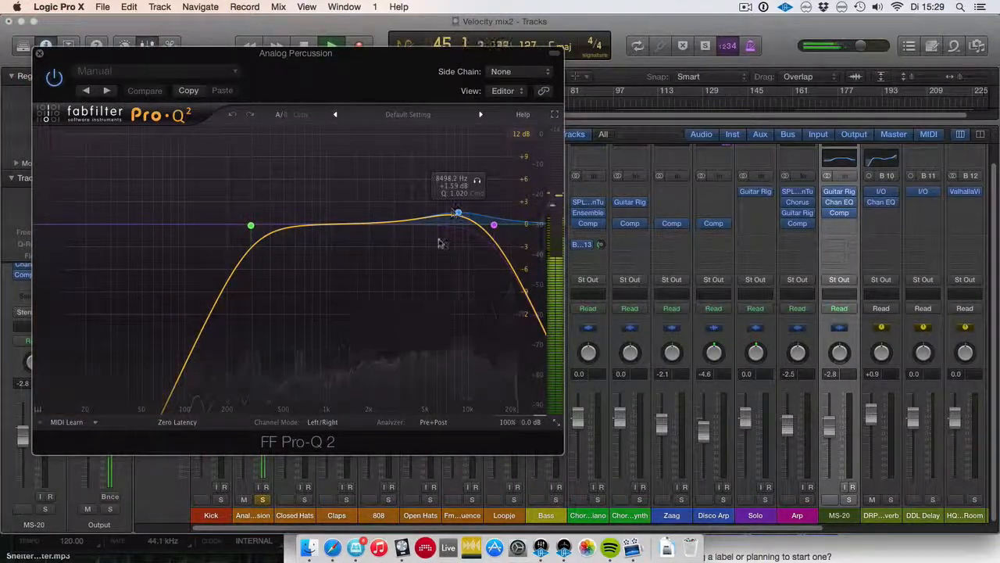
pyautogui.click(39, 53)
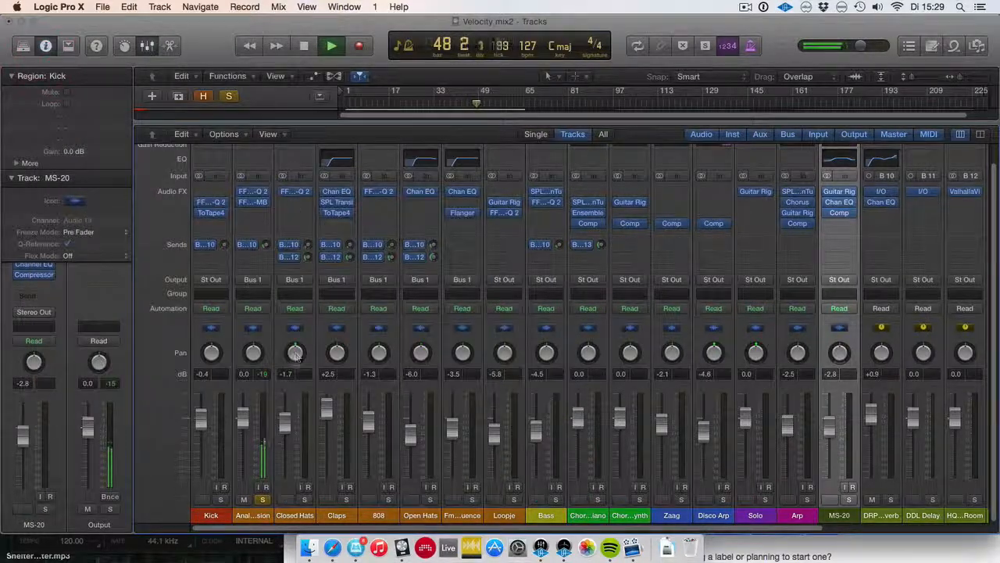
# Solo Closed Hats instead of Analog Percussion and examine its Pro-Q 2 EQ curve.
pyautogui.click(304, 500)
pyautogui.click(262, 499)
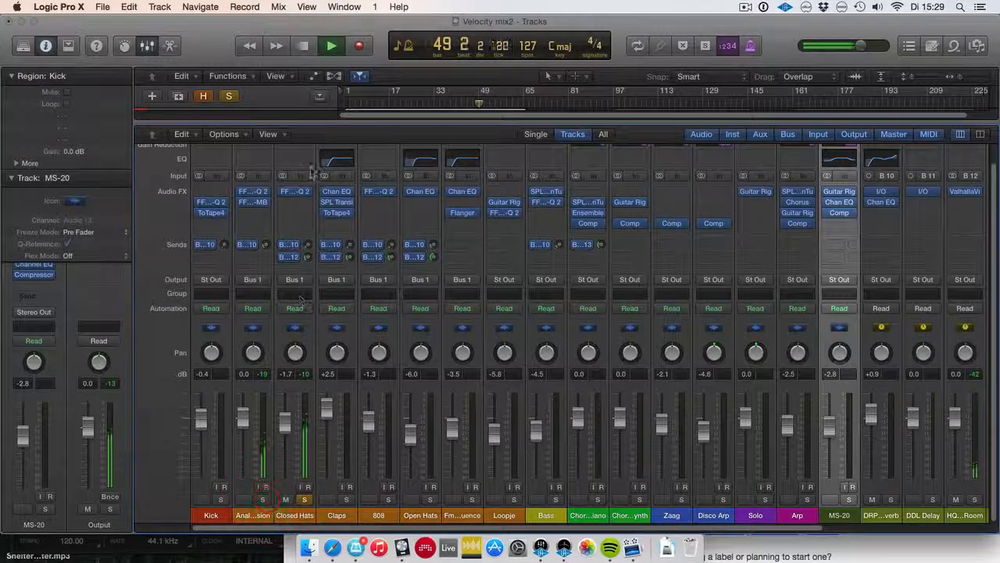
pyautogui.click(297, 192)
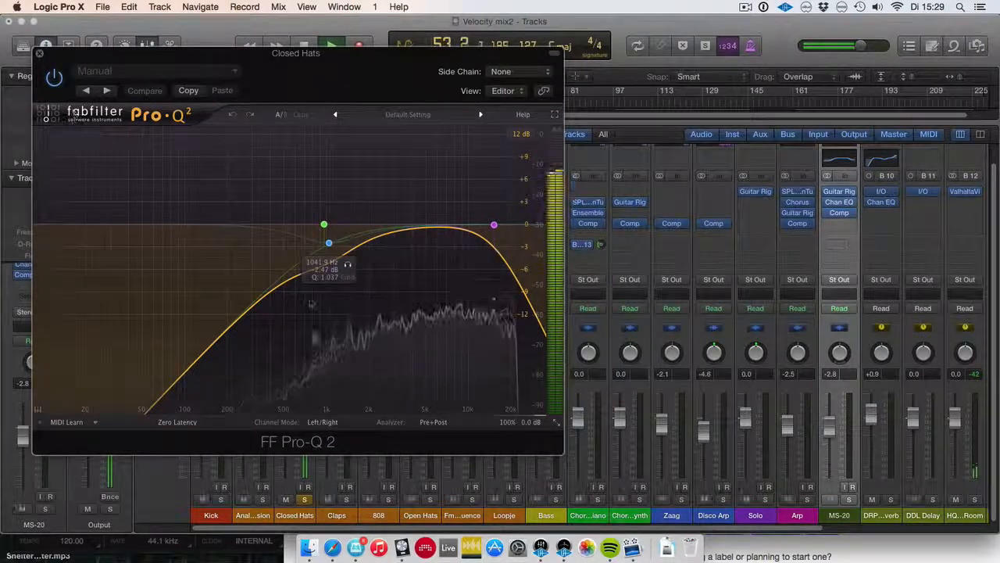
pyautogui.press('super+w')
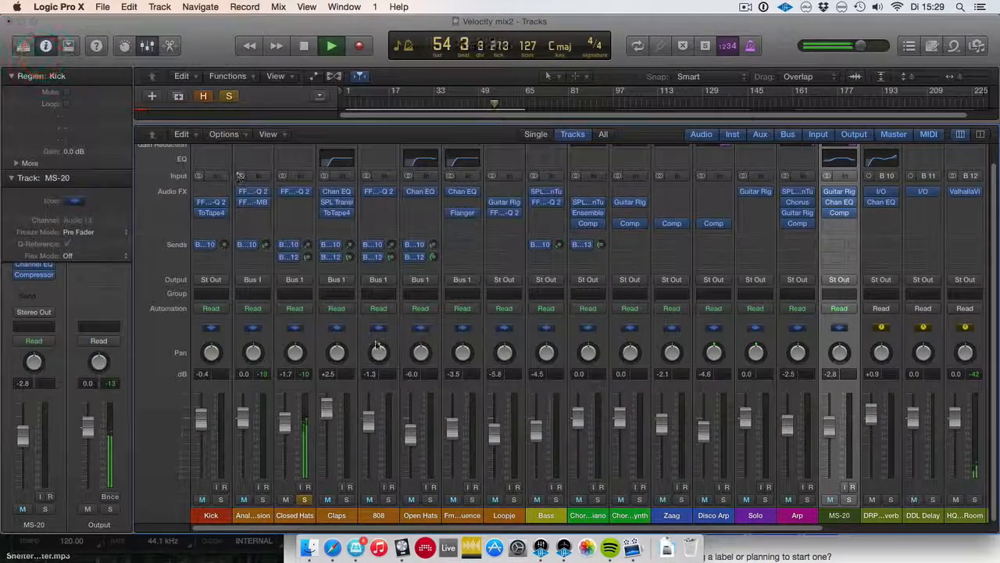
# Solo Claps instead of Closed Hats and compare its sound with the SPL Transient Designer bypassed and enabled.
pyautogui.click(304, 499)
pyautogui.click(346, 499)
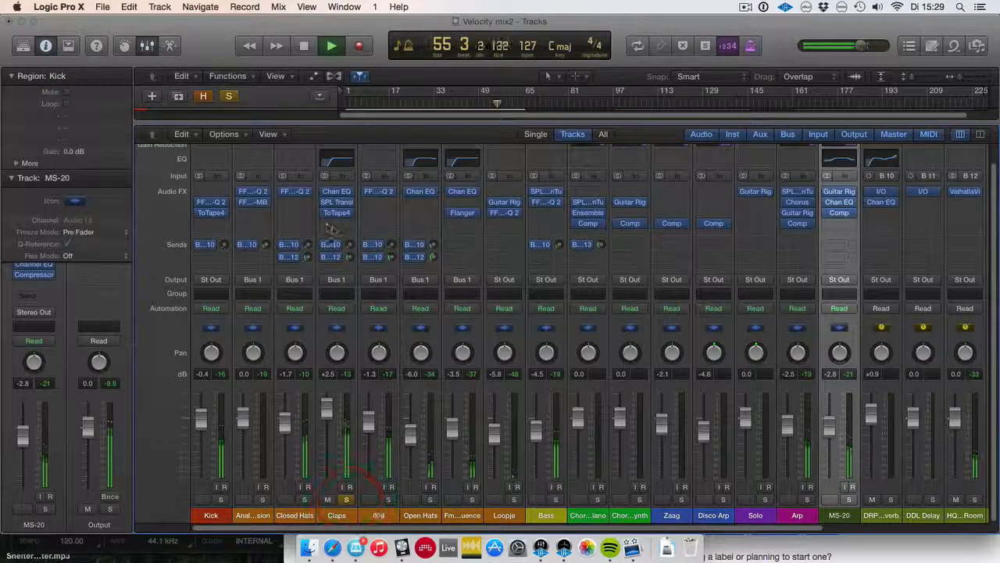
pyautogui.click(337, 202)
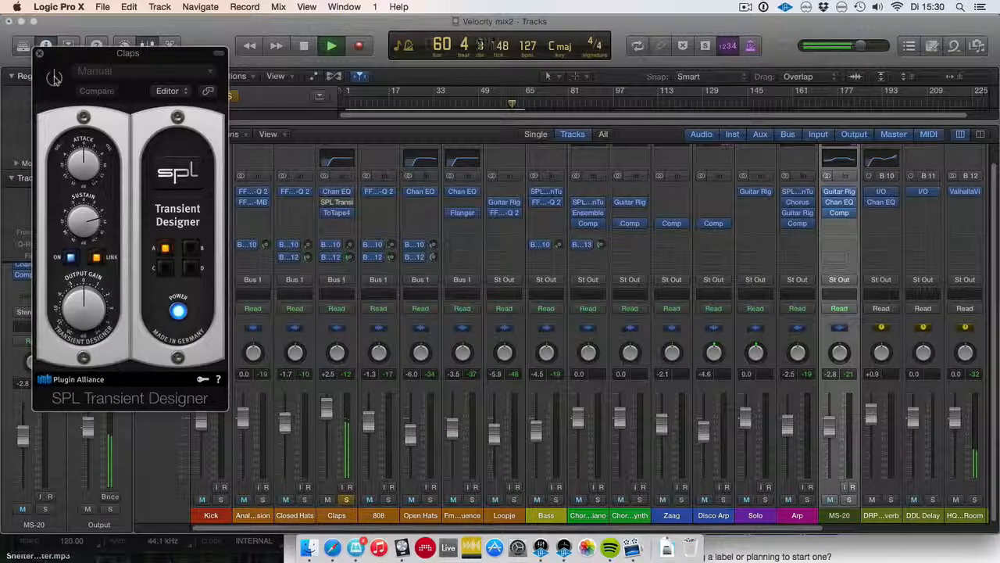
pyautogui.click(54, 77)
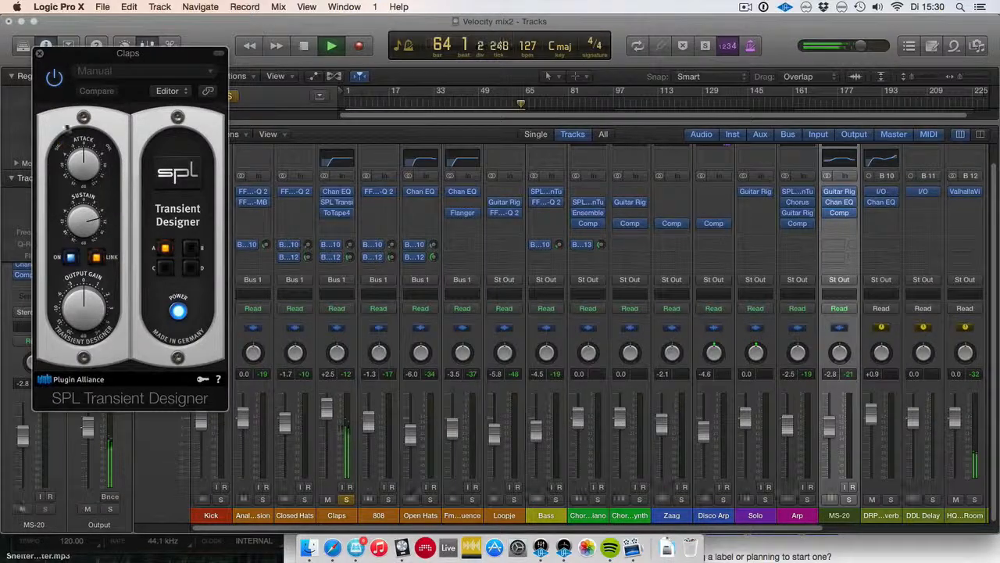
# Try high and low Sustain settings in the Claps channel's Transient Designer while auditioning from around bar 33.
pyautogui.press('space')
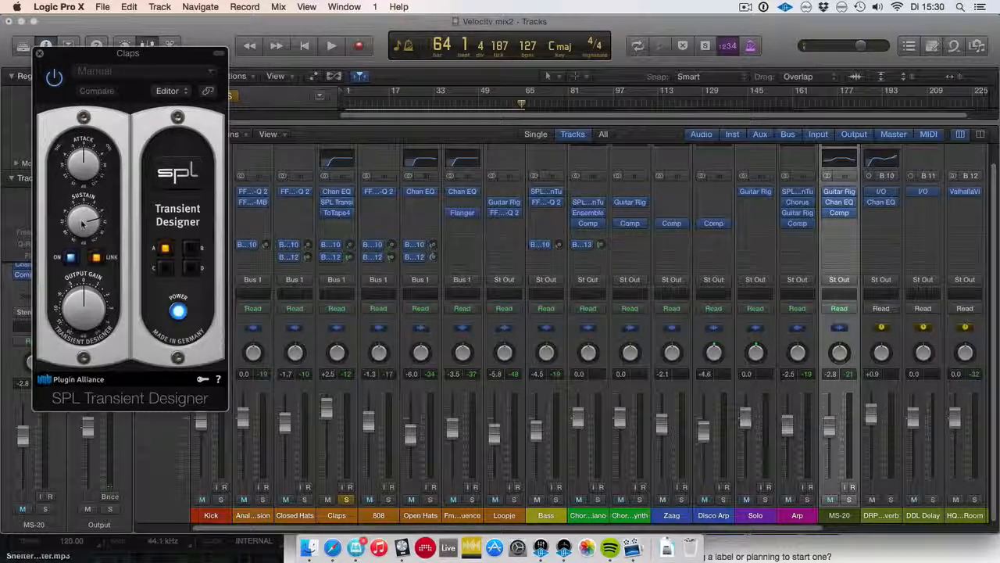
pyautogui.moveTo(84, 214); pyautogui.dragTo(94, 232)
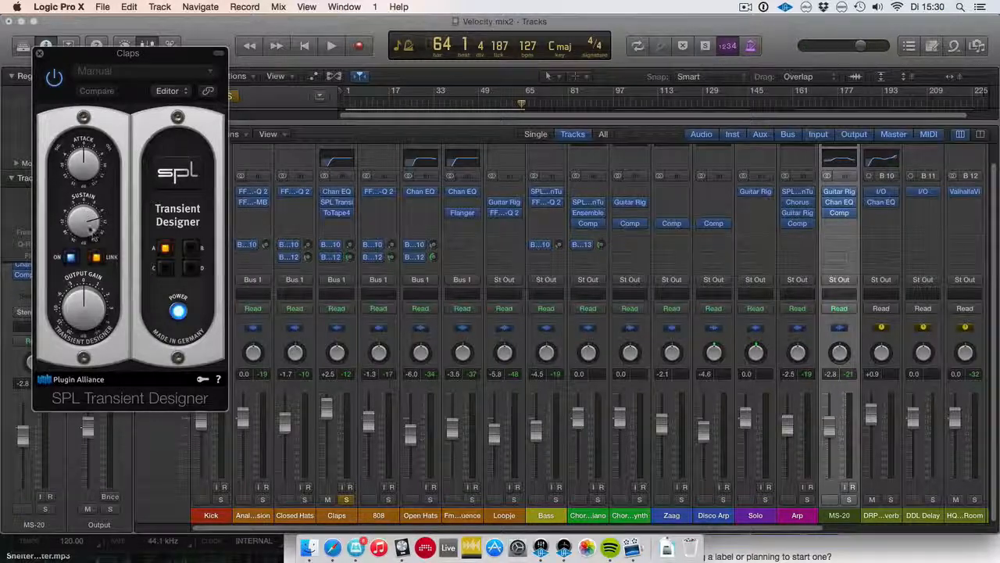
pyautogui.press('space')
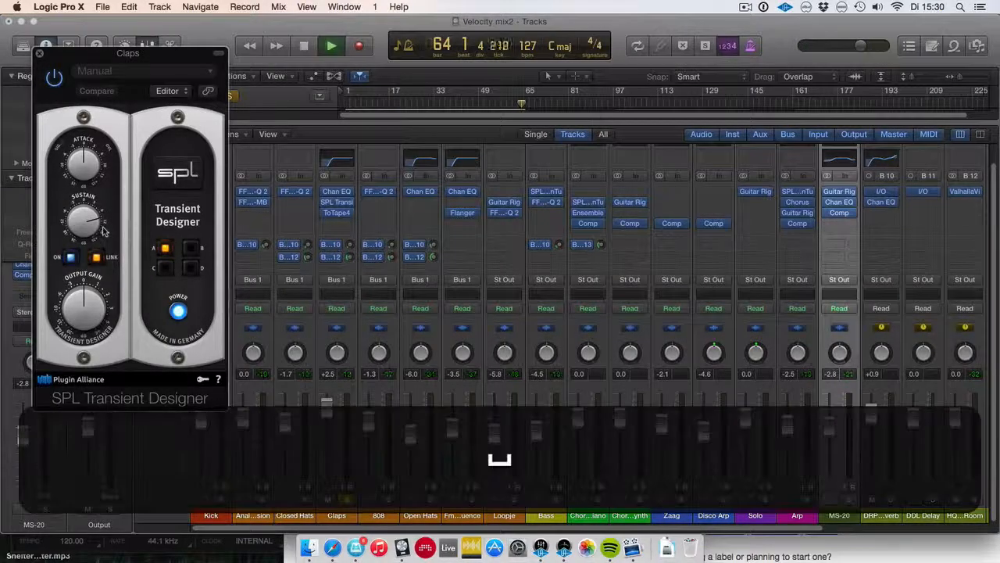
pyautogui.click(85, 177)
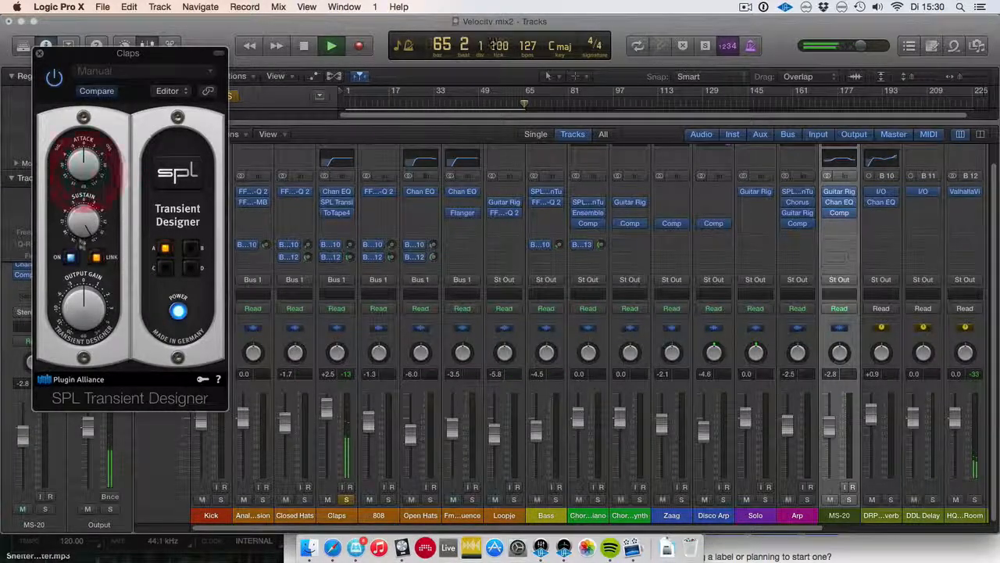
pyautogui.click(426, 92)
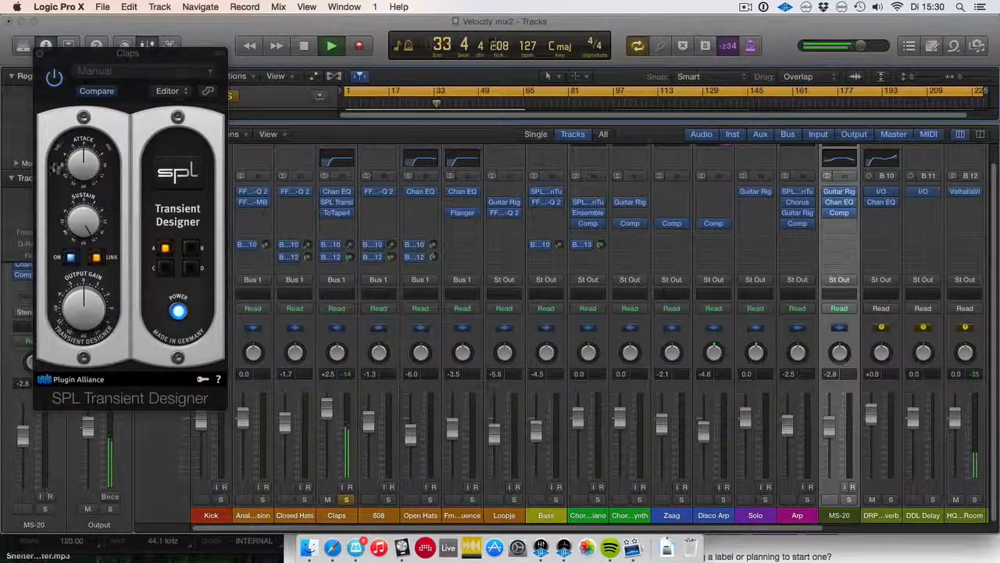
pyautogui.click(97, 305)
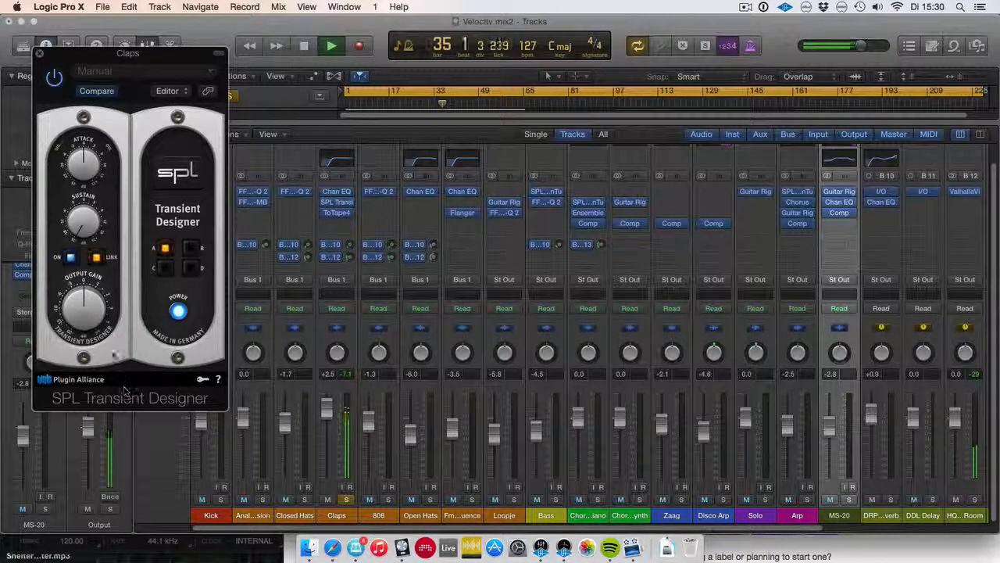
pyautogui.click(123, 383)
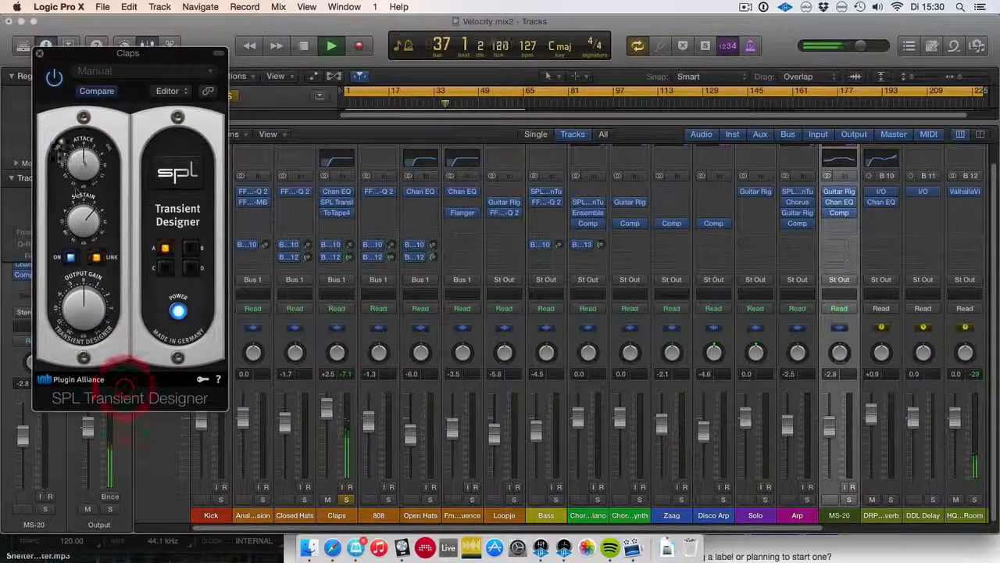
# Try a strong Attack in the Claps channel's Transient Designer, restore the earlier Attack and Sustain, and close the plug-in.
pyautogui.moveTo(85, 165); pyautogui.dragTo(86, 191)
pyautogui.moveTo(88, 235); pyautogui.dragTo(87, 204)
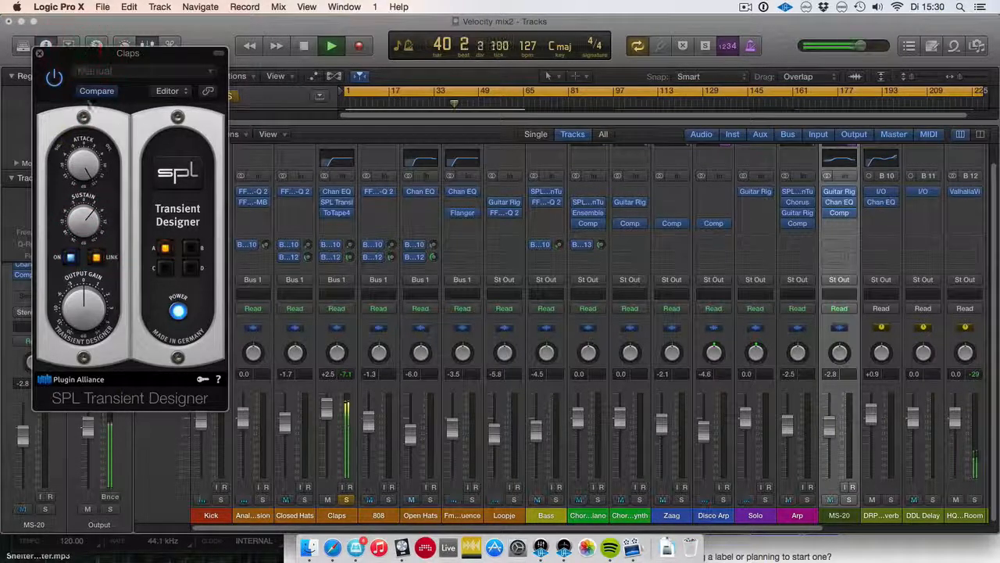
pyautogui.moveTo(88, 167); pyautogui.dragTo(91, 157)
pyautogui.moveTo(89, 219); pyautogui.dragTo(87, 222)
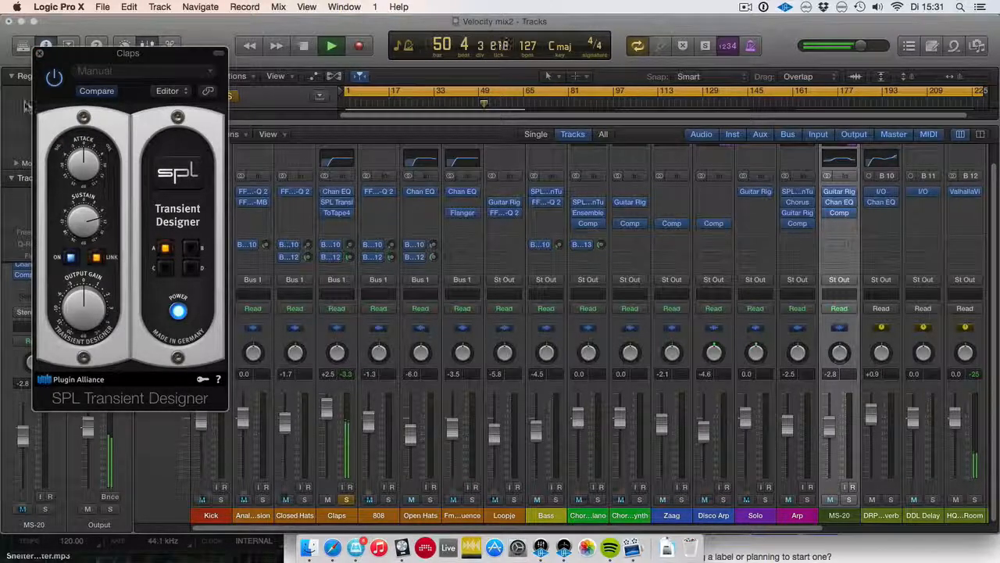
pyautogui.click(41, 53)
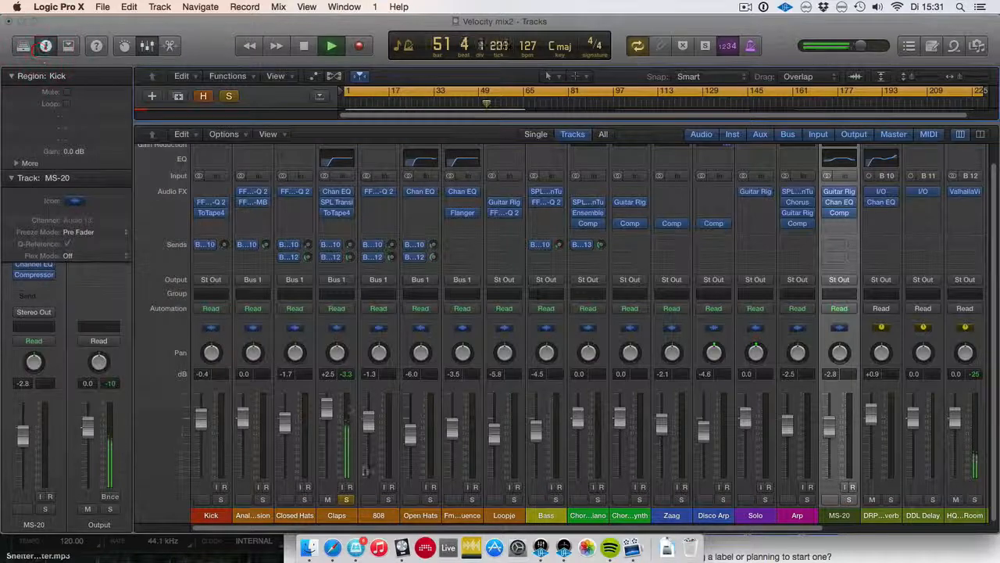
# Review the ToTape4 saturation settings on the Claps channel.
pyautogui.click(336, 212)
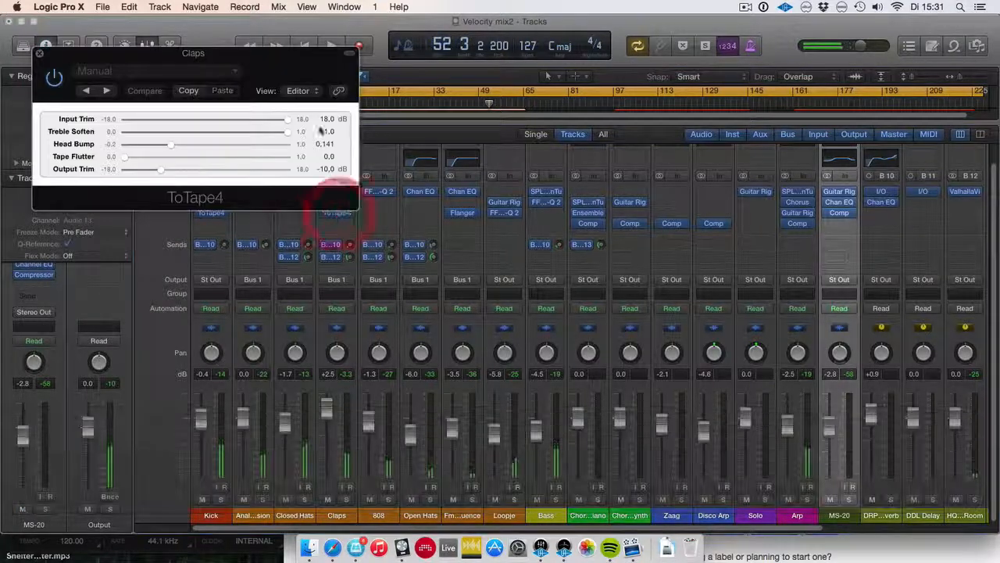
pyautogui.click(40, 53)
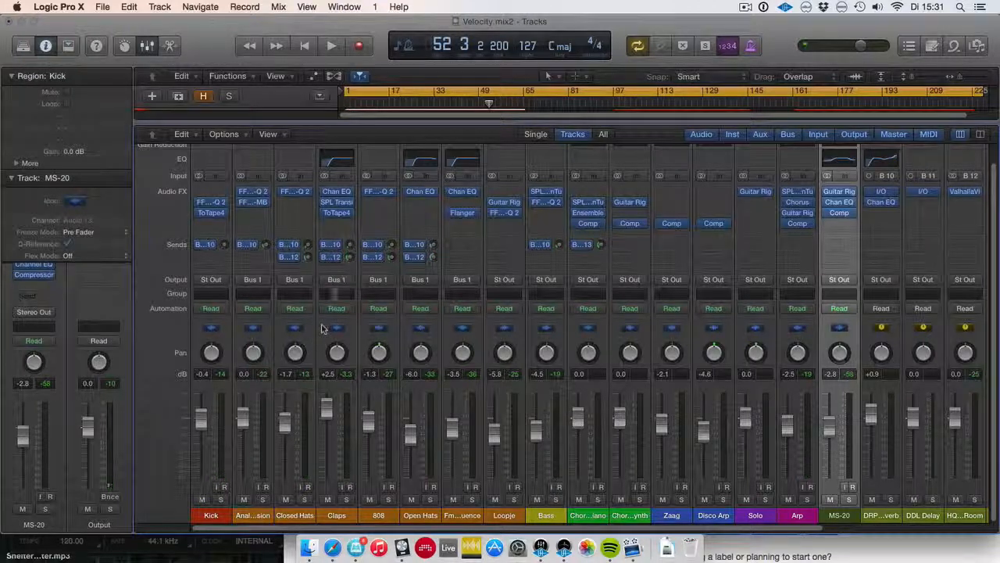
# Review the Channel EQ settings on the Claps channel.
pyautogui.click(336, 193)
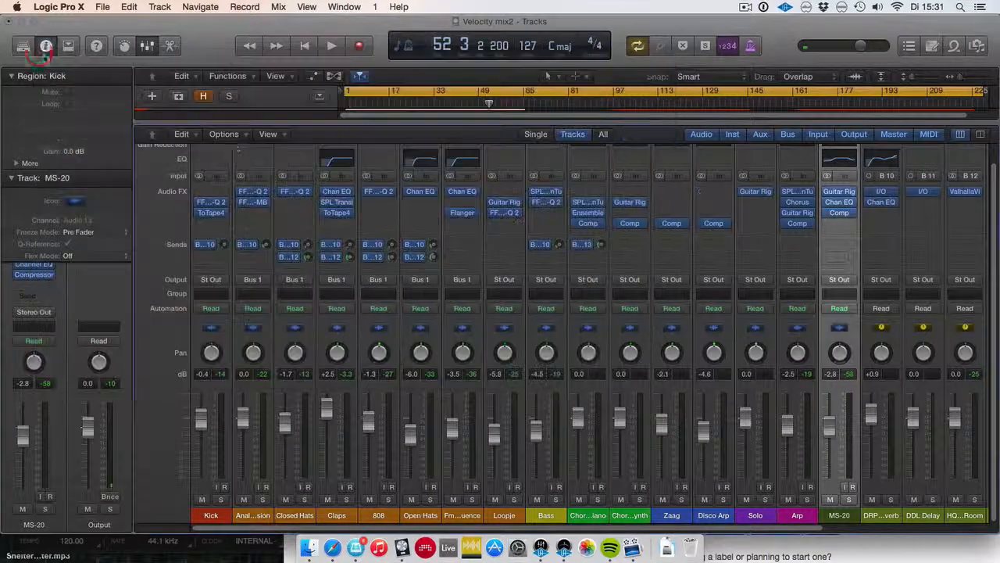
pyautogui.click(40, 53)
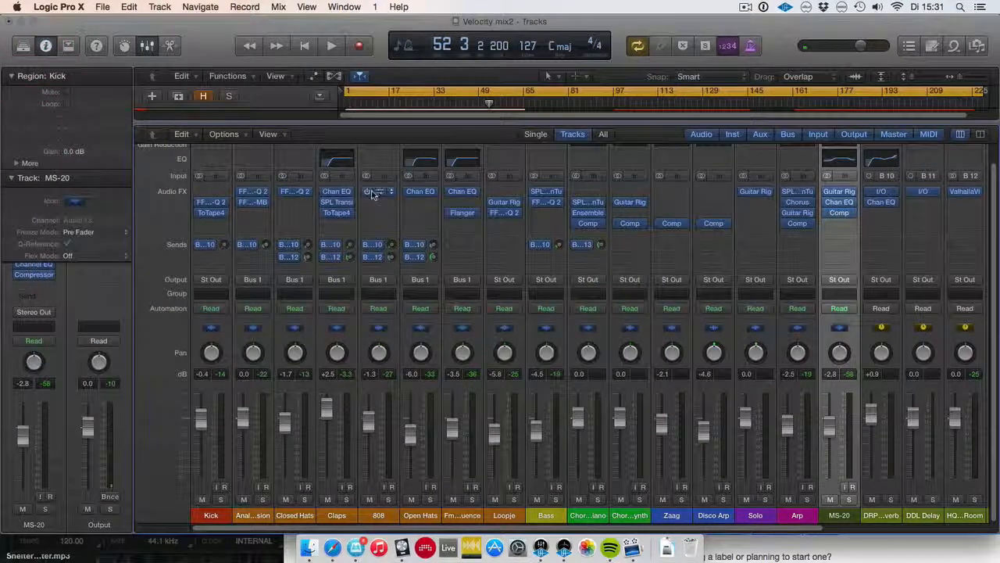
# Solo the 808 channel and audition it while examining its FabFilter Pro-Q 2 curve, including the mid cut near 980 Hz.
pyautogui.click(388, 499)
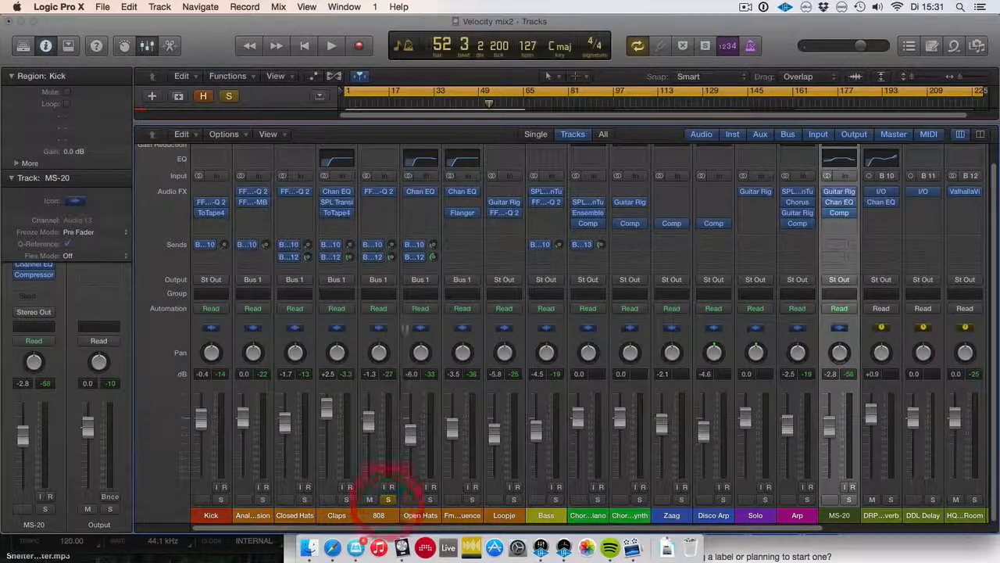
pyautogui.press('space')
pyautogui.click(380, 192)
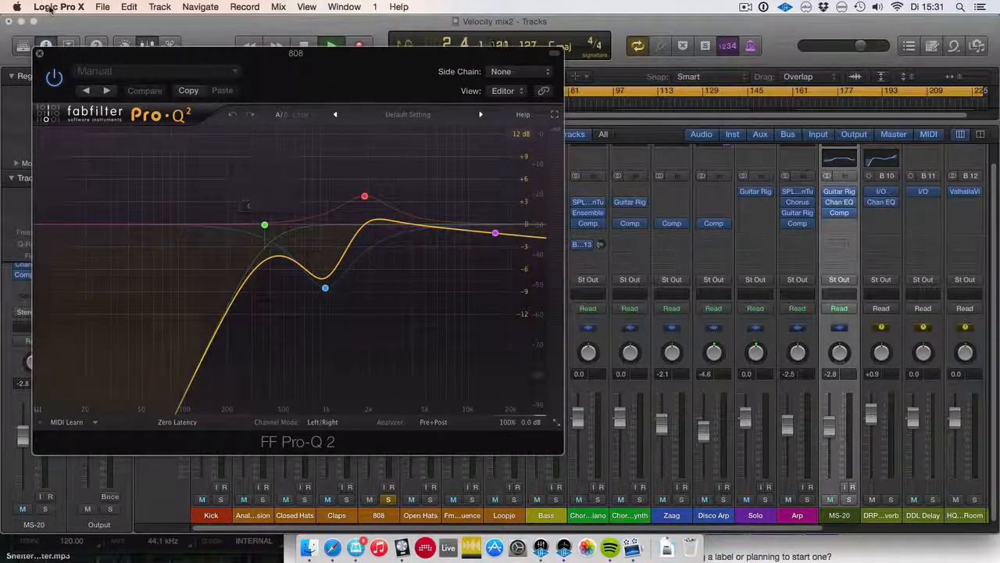
pyautogui.moveTo(150, 55); pyautogui.dragTo(377, 259)
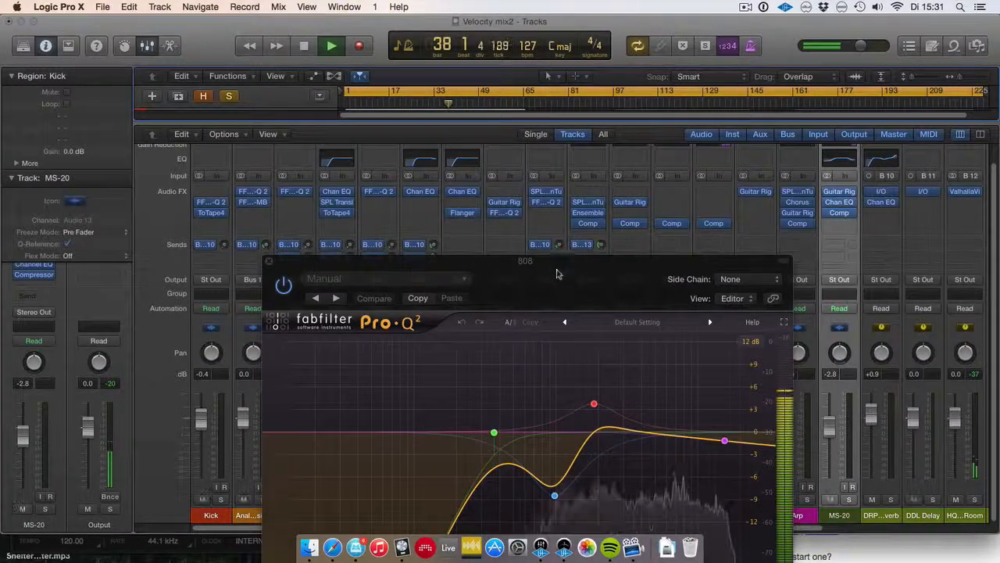
pyautogui.moveTo(552, 258); pyautogui.dragTo(507, 53)
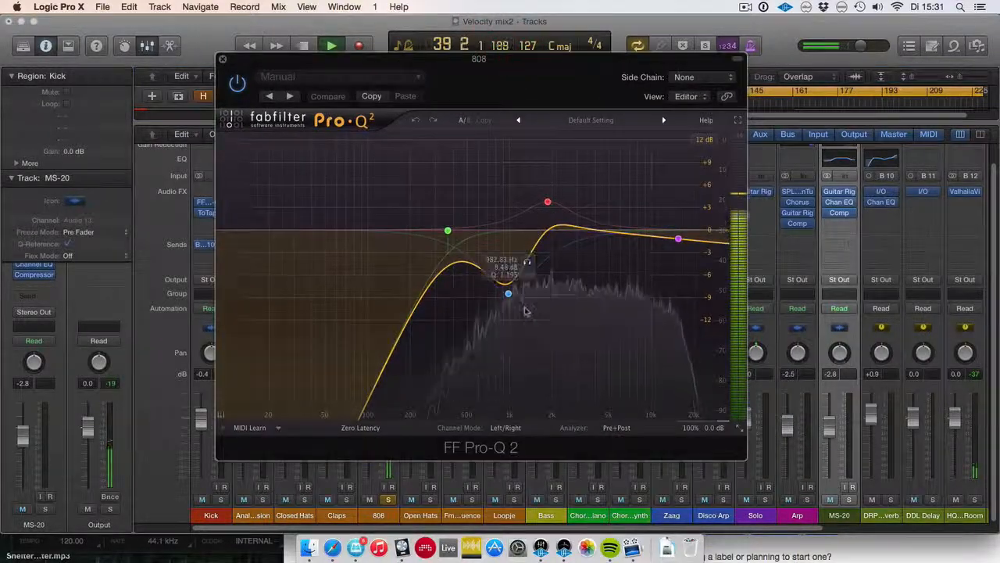
pyautogui.moveTo(508, 294)
pyautogui.mouseDown()
pyautogui.moveTo(508, 234)
pyautogui.moveTo(509, 285)
pyautogui.mouseUp()
pyautogui.click(222, 58)
pyautogui.press('space')
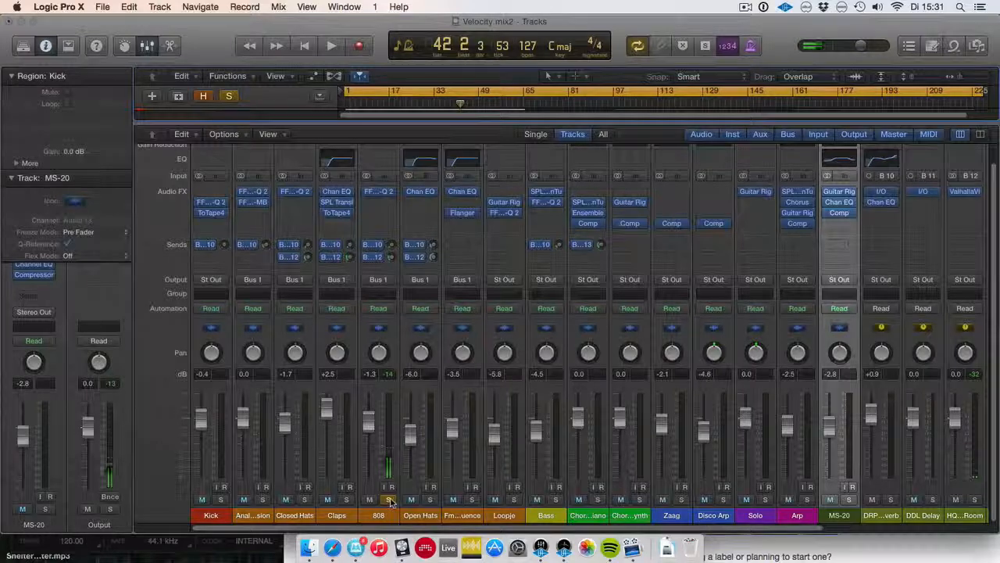
# Solo Open Hats instead of 808, start playback, and check its Channel EQ.
pyautogui.click(388, 499)
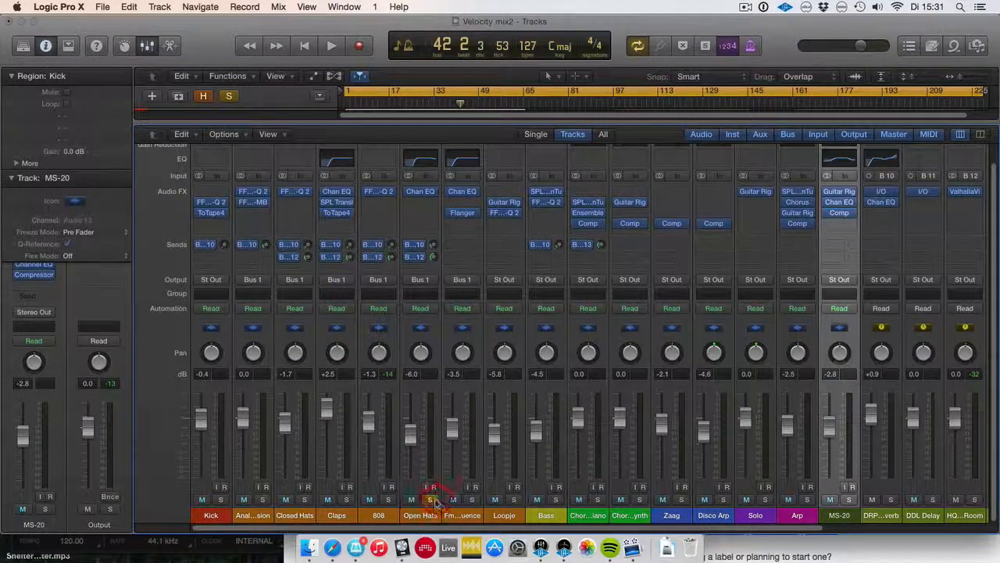
pyautogui.press('space')
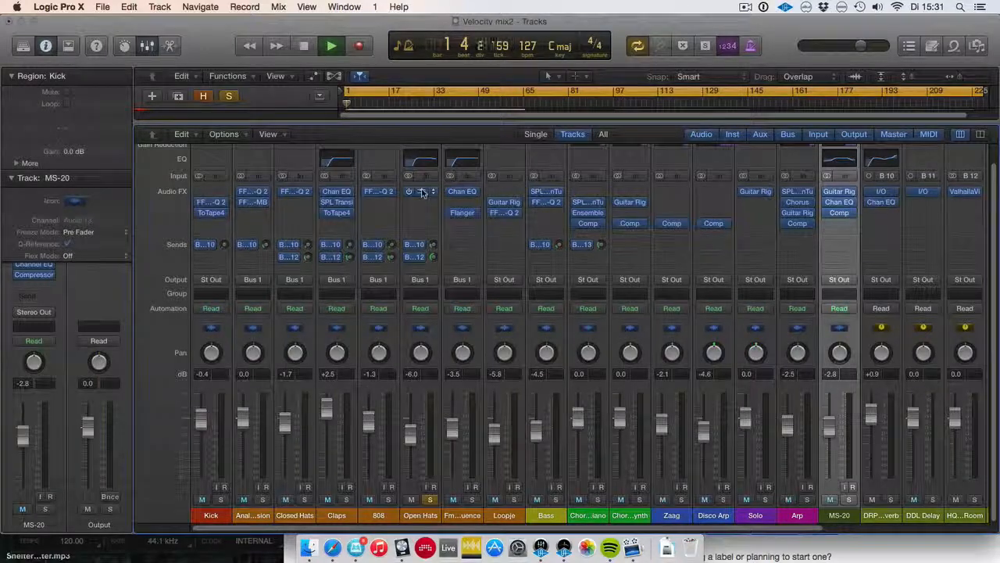
pyautogui.click(419, 191)
pyautogui.click(40, 54)
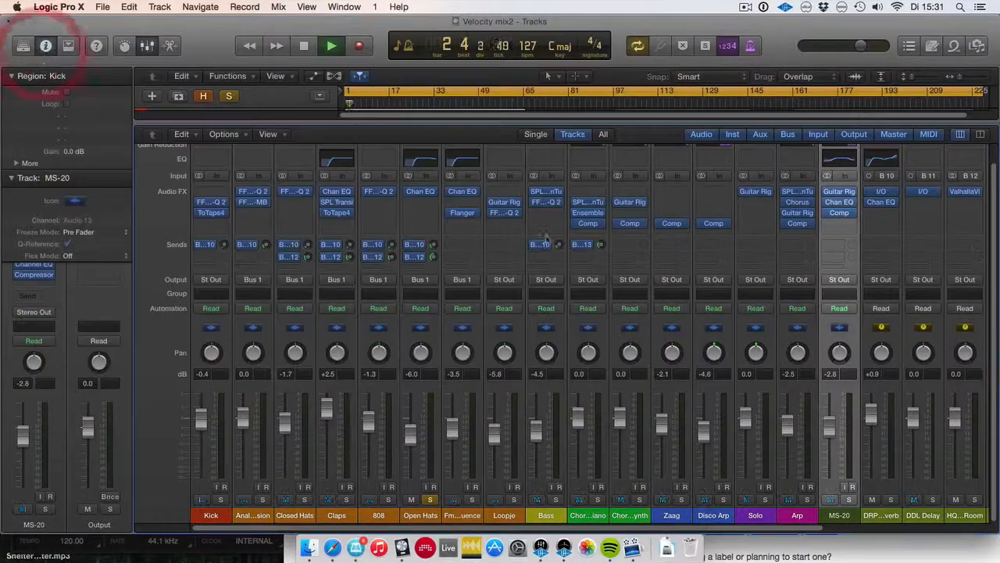
# Solo Fm Sequence as well and audition the effect of its Flanger by bypassing it.
pyautogui.click(472, 500)
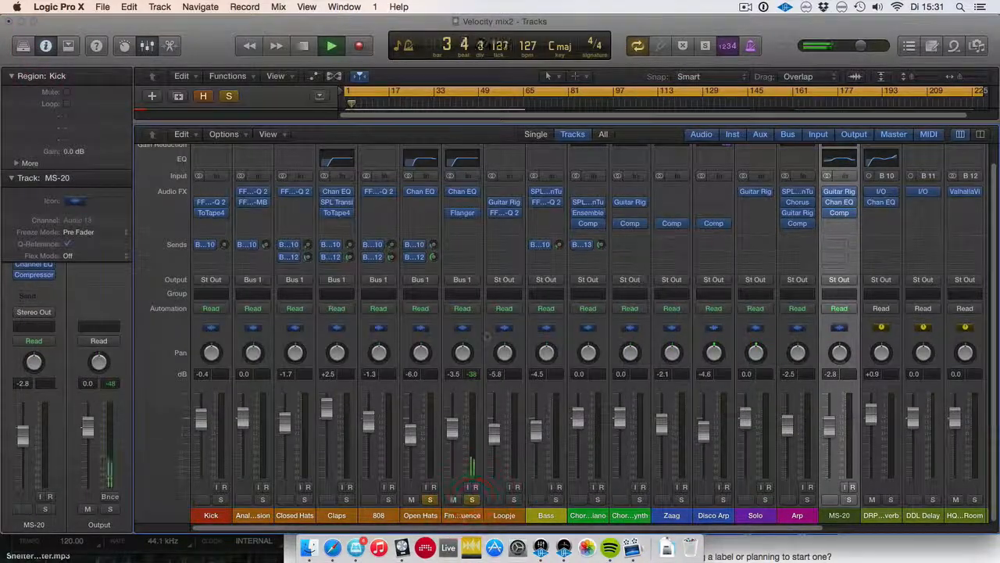
pyautogui.click(463, 213)
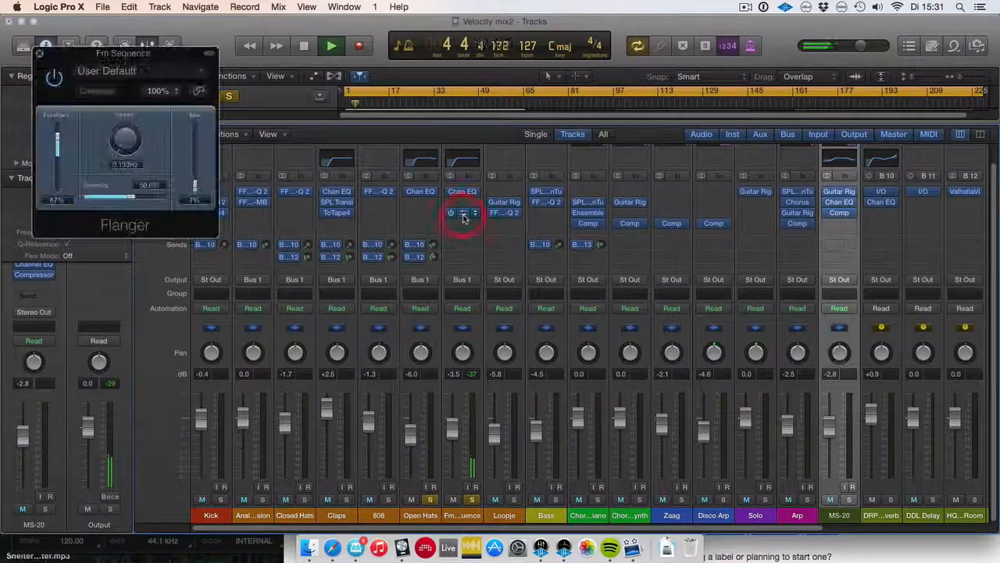
pyautogui.click(54, 75)
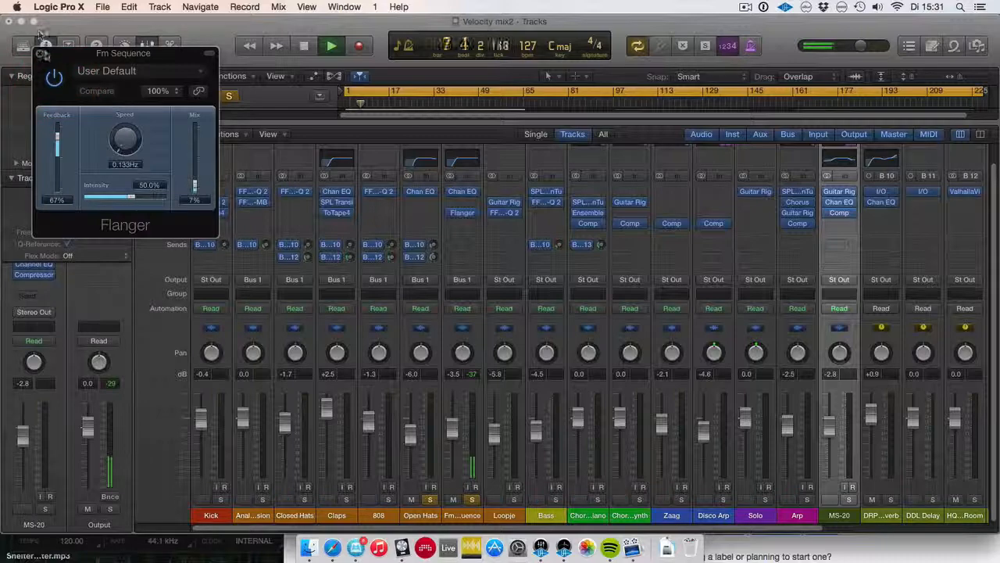
pyautogui.click(40, 53)
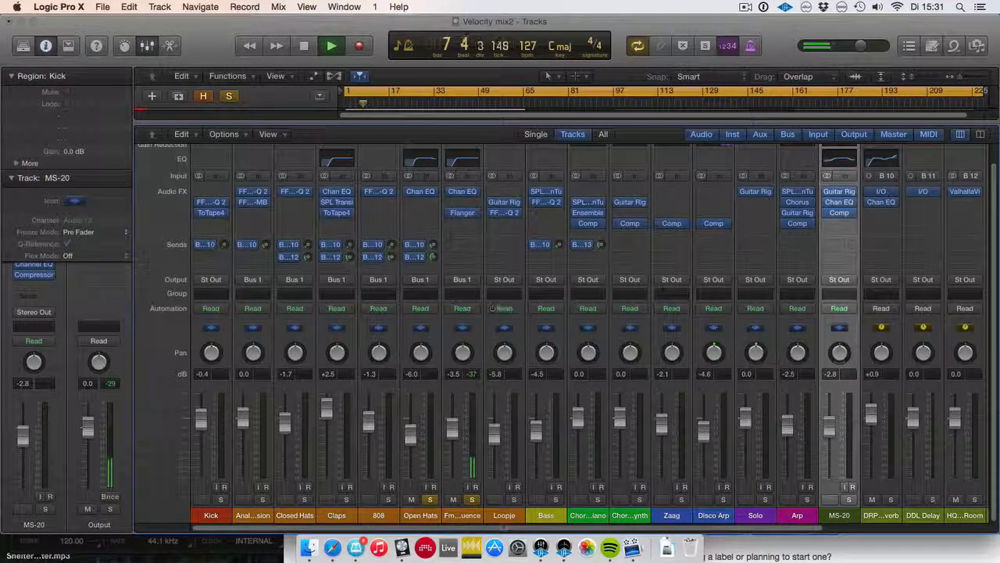
# Solo Loopje instead of Open Hats and Fm Sequence, and compare Guitar Rig's Twang Reverb amp switched off and on.
pyautogui.click(472, 499)
pyautogui.click(430, 500)
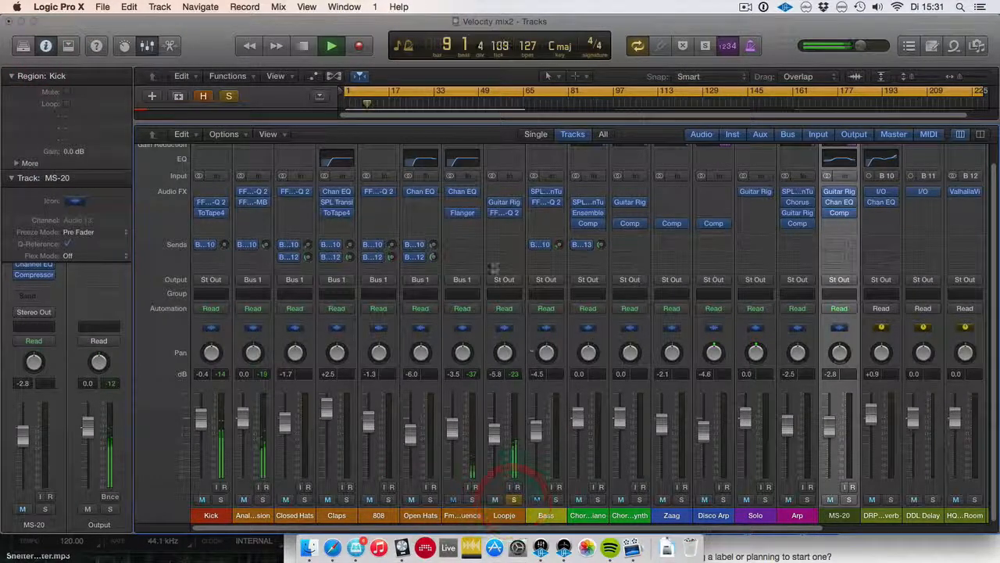
pyautogui.click(503, 201)
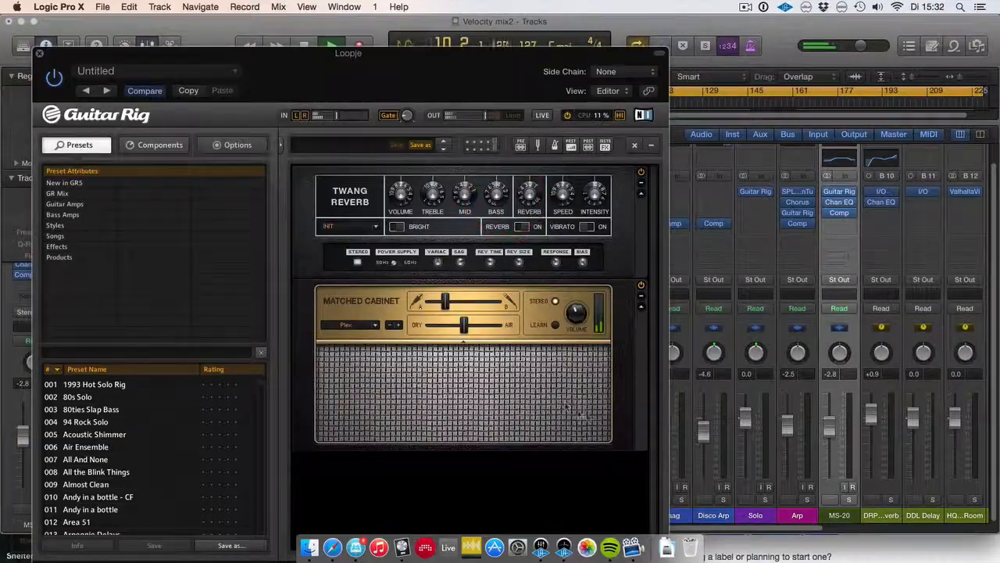
pyautogui.click(642, 171)
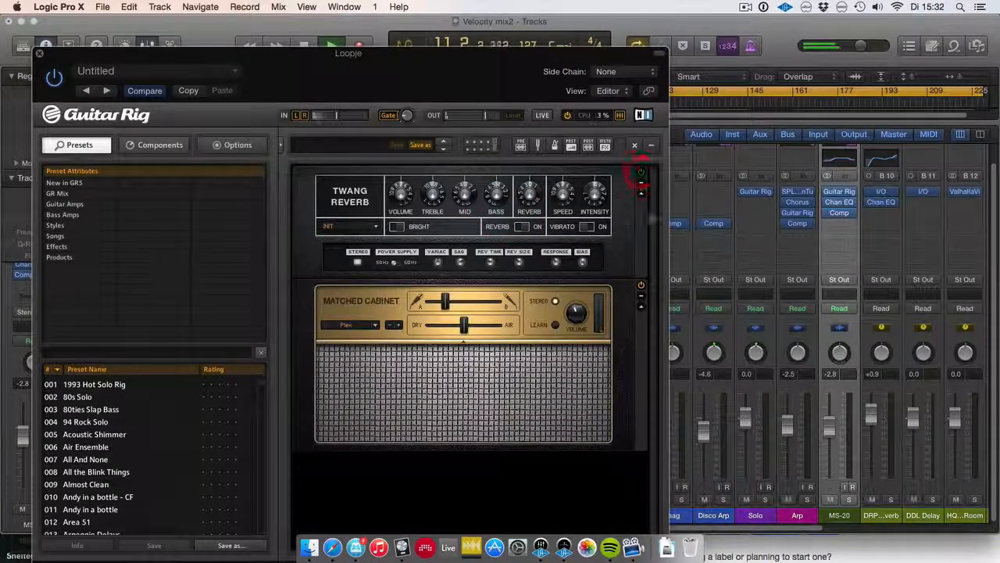
pyautogui.click(641, 172)
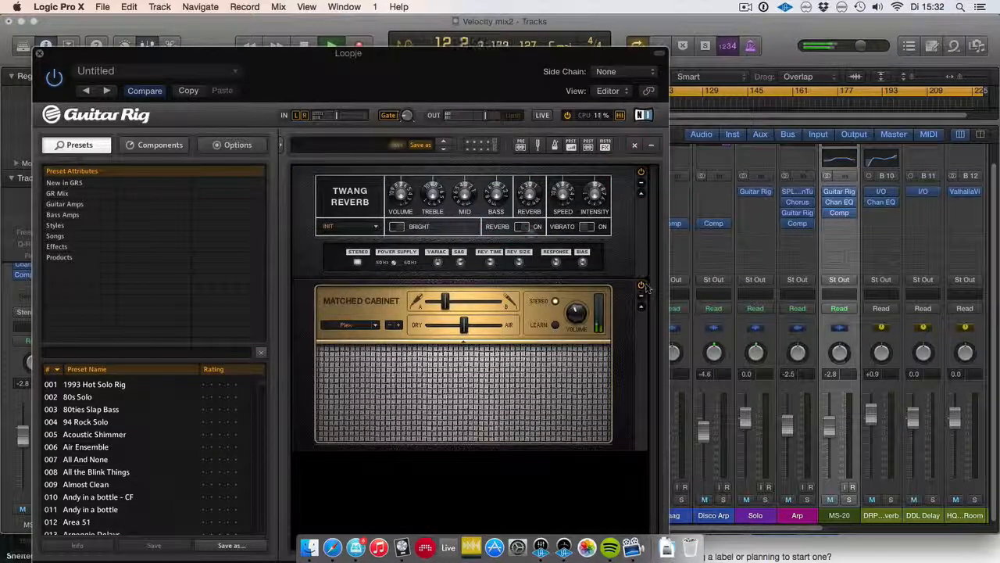
pyautogui.click(39, 53)
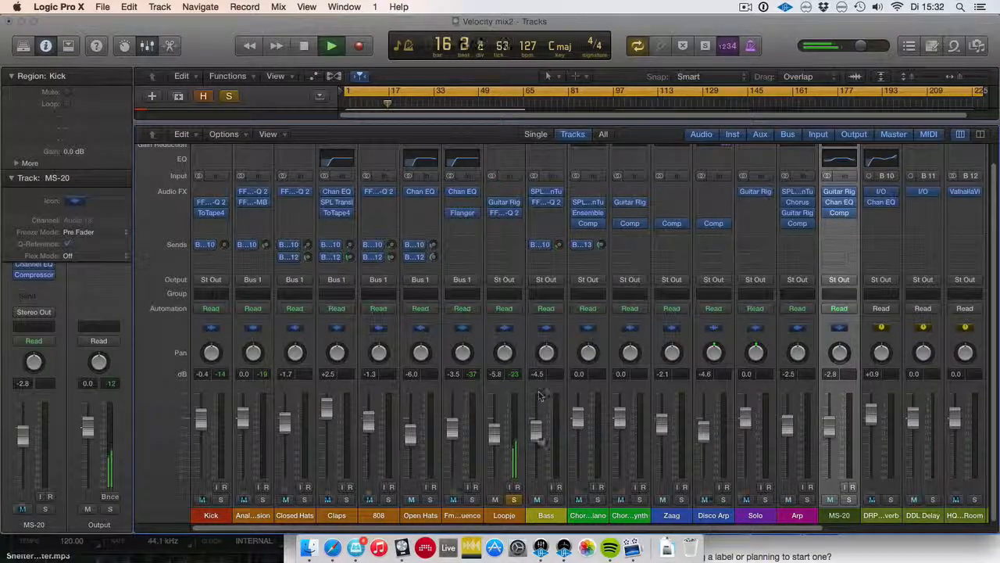
pyautogui.press('space')
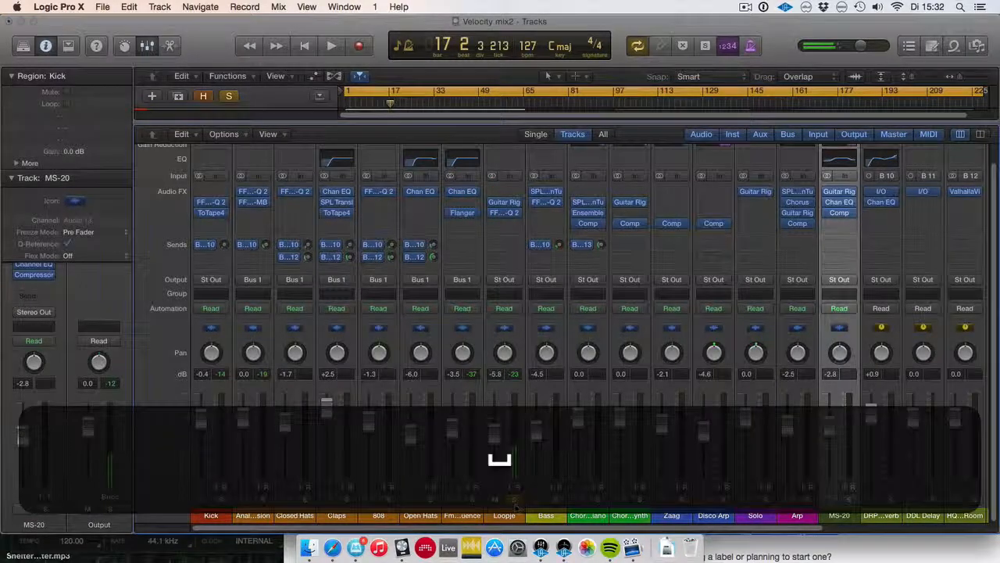
# Solo Bass instead of Loopje, open its SPL TwinTube, and play the arrangement from around bar 33.
pyautogui.click(556, 500)
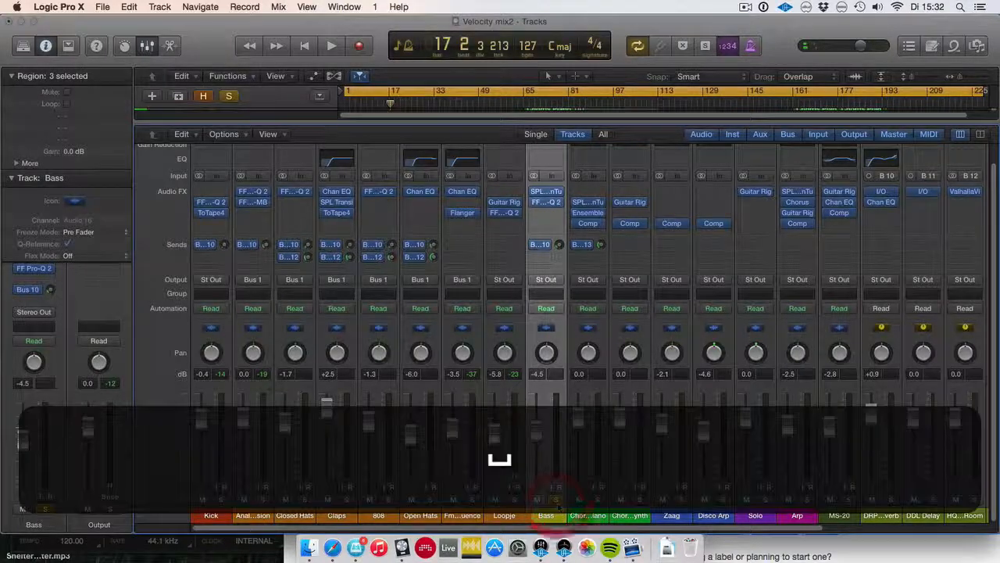
pyautogui.press('space')
pyautogui.click(546, 191)
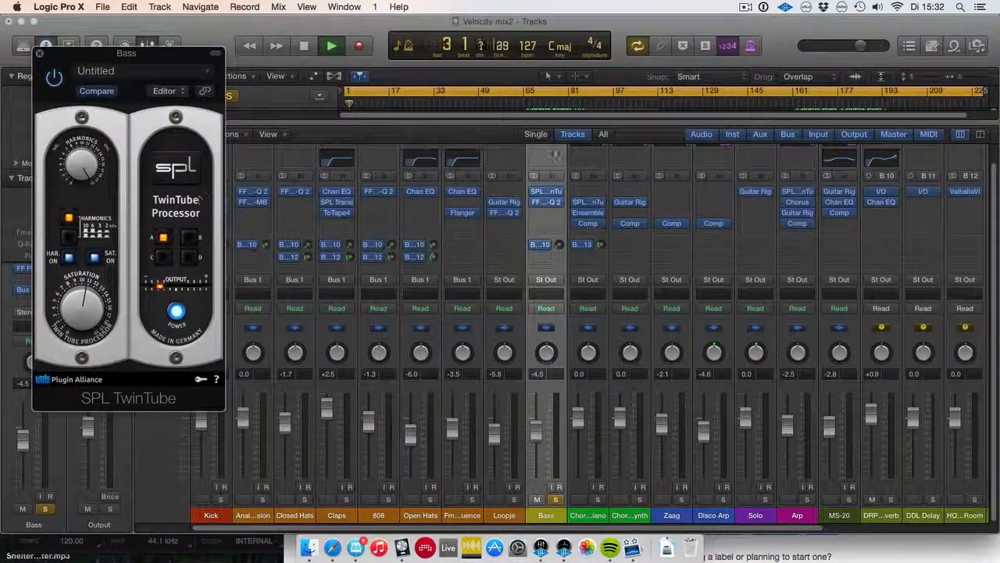
pyautogui.press('x')
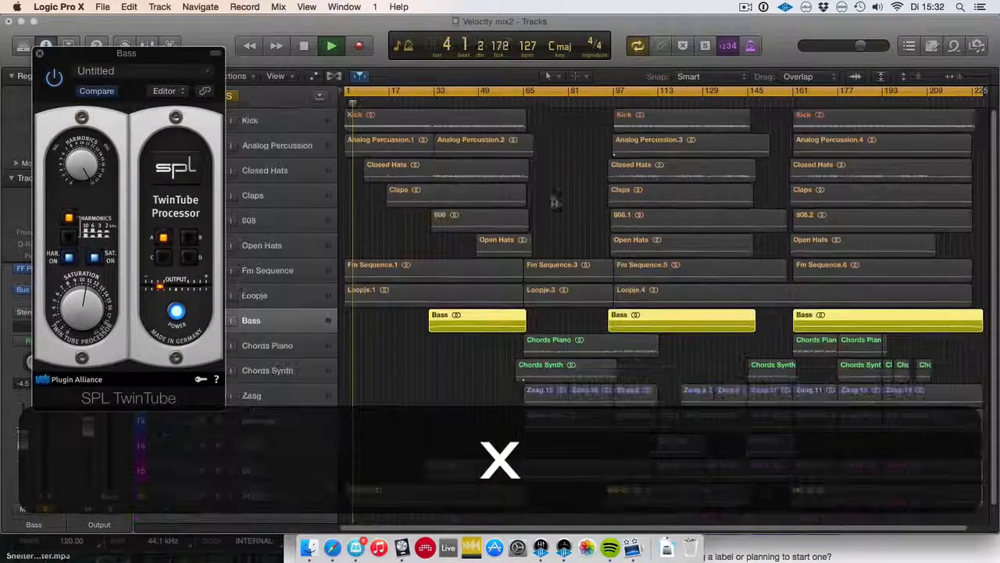
pyautogui.click(438, 94)
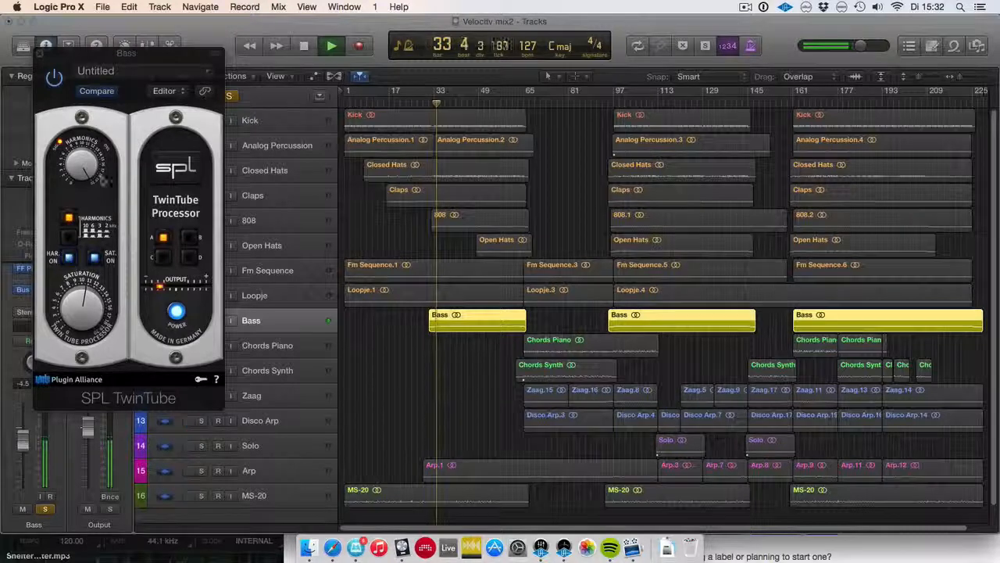
# Compare the Bass with SPL TwinTube bypassed and enabled, try different Saturation amounts, and close the plug-in.
pyautogui.click(54, 79)
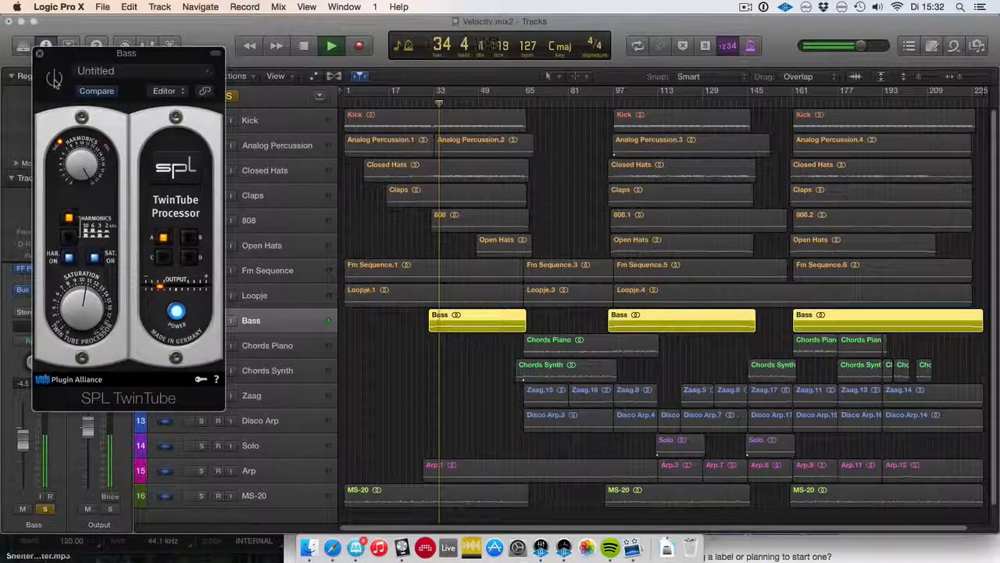
pyautogui.click(54, 79)
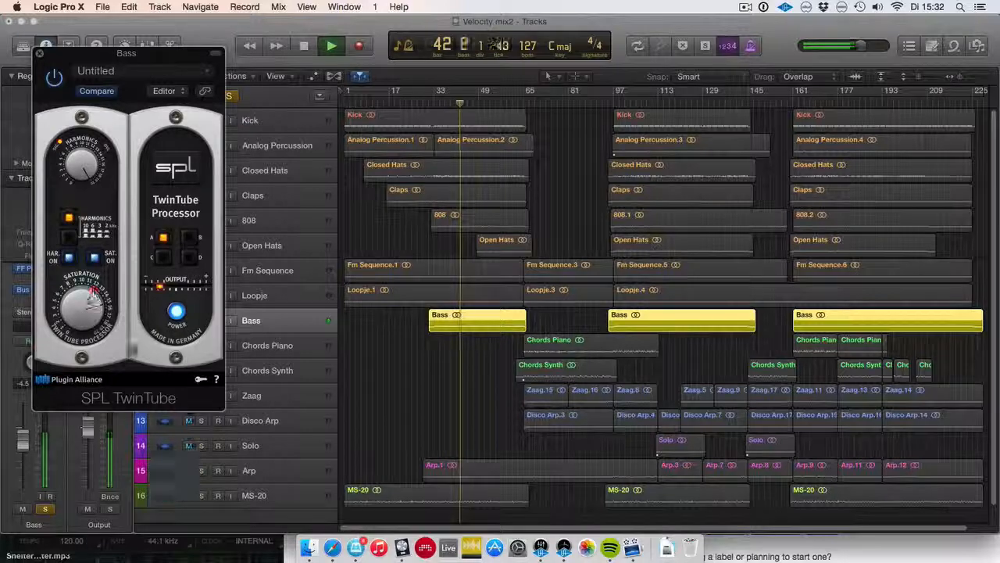
pyautogui.click(39, 53)
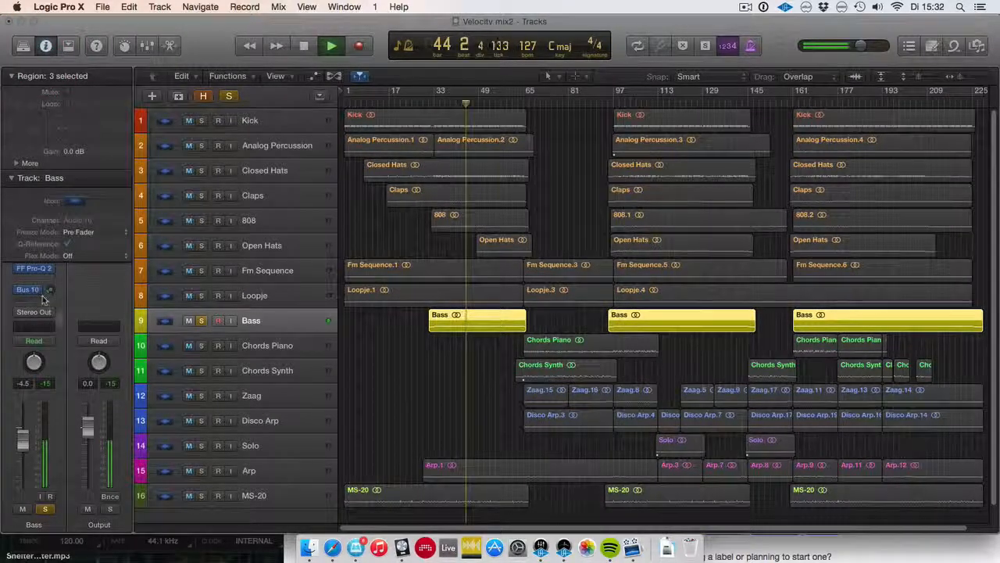
# Reopen the Bass channel's SPL TwinTube from the mixer and repeatedly compare the sound bypassed and enabled at the lower Saturation.
pyautogui.press('x')
pyautogui.click(549, 192)
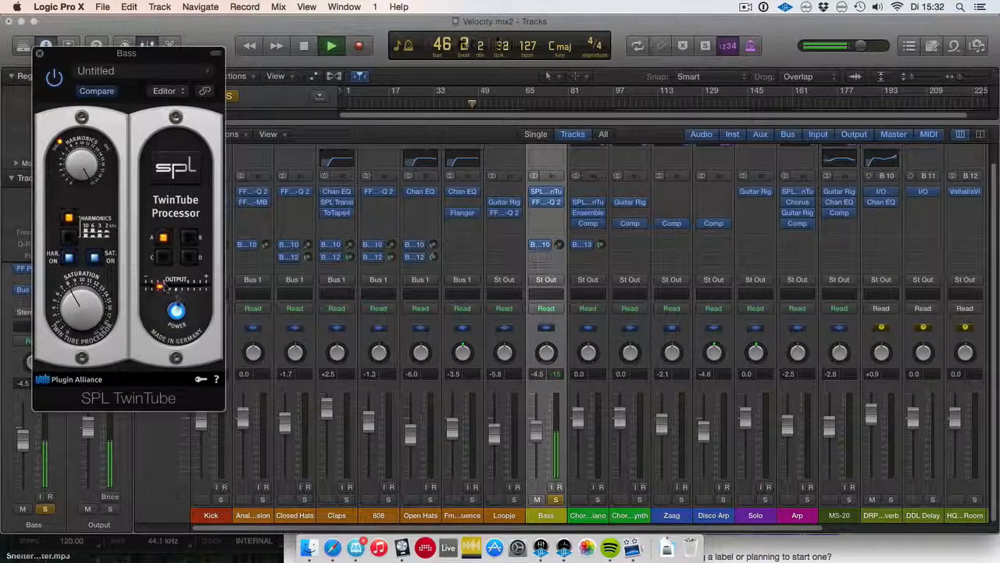
pyautogui.click(54, 78)
pyautogui.click(54, 77)
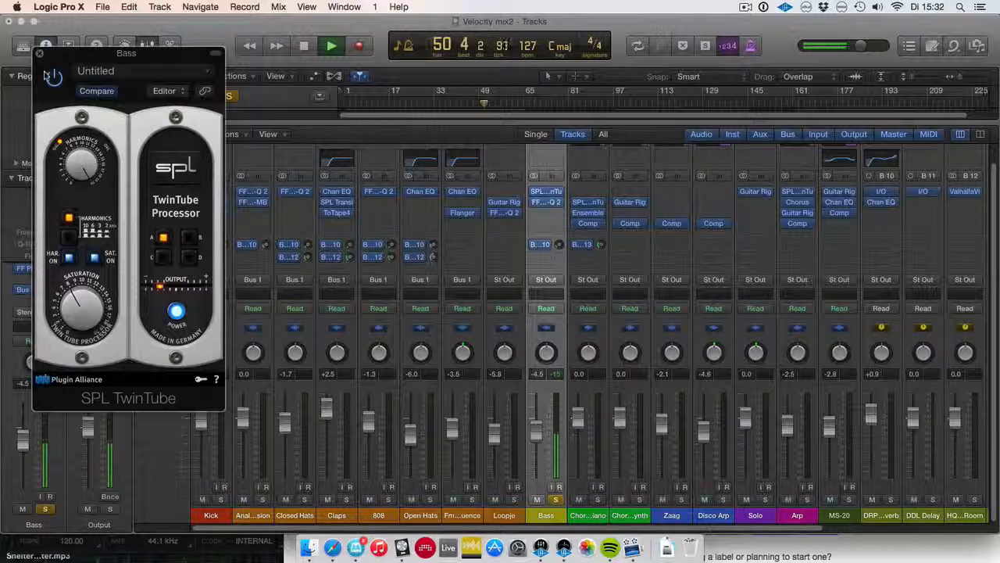
pyautogui.click(54, 77)
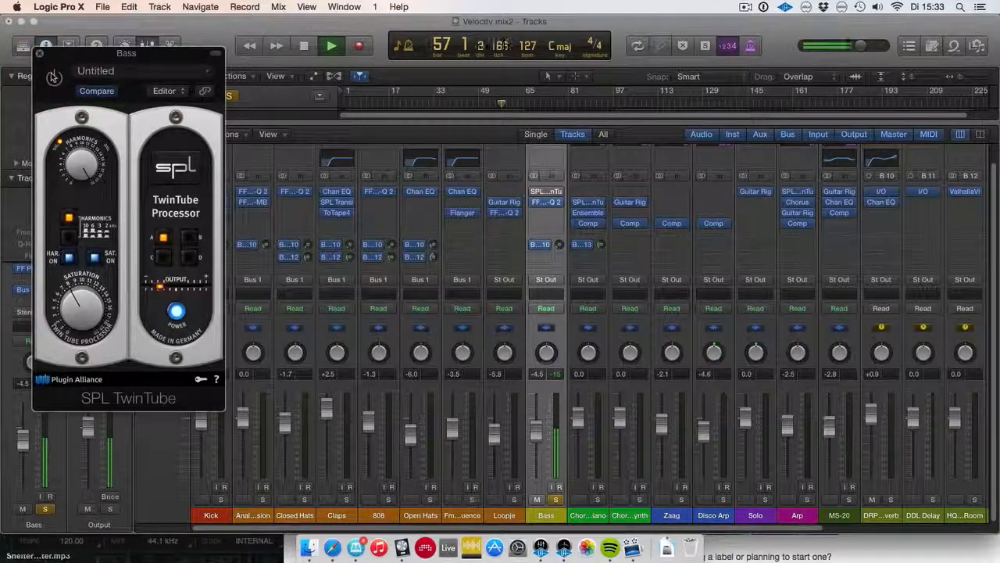
pyautogui.click(53, 75)
pyautogui.click(54, 76)
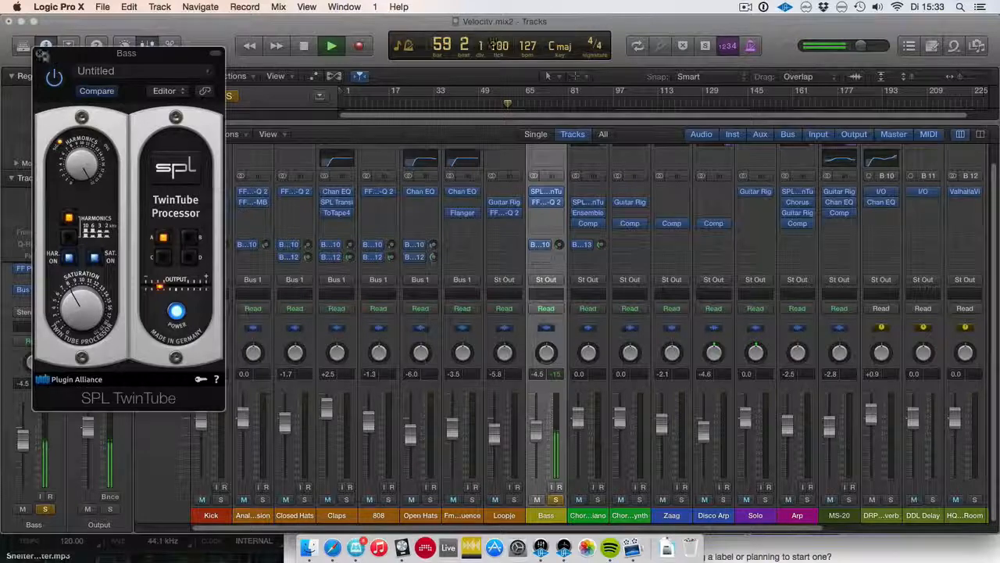
pyautogui.click(41, 55)
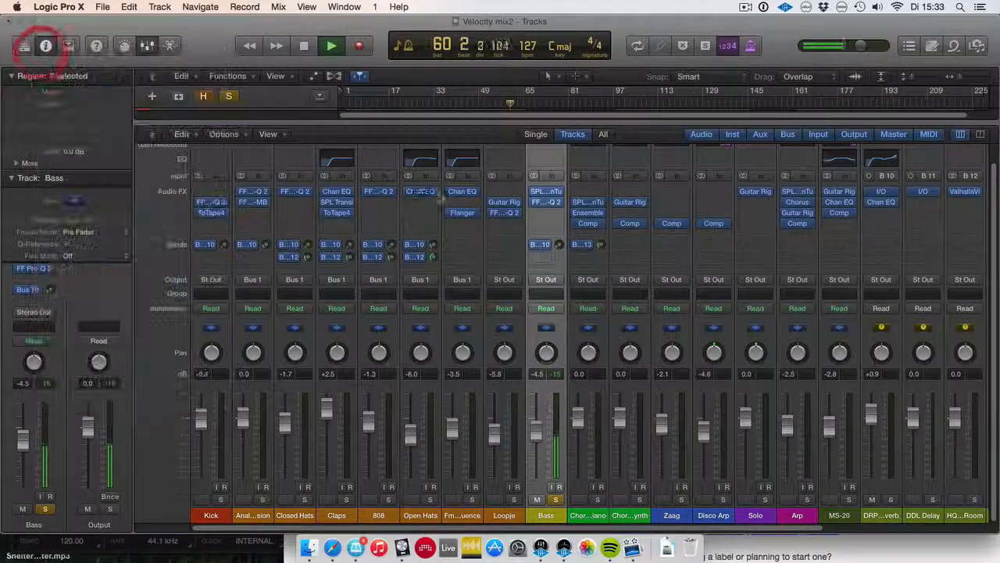
# Examine the Bass channel's FabFilter Pro-Q 2 curve, including the low boost around 46 Hz.
pyautogui.click(546, 201)
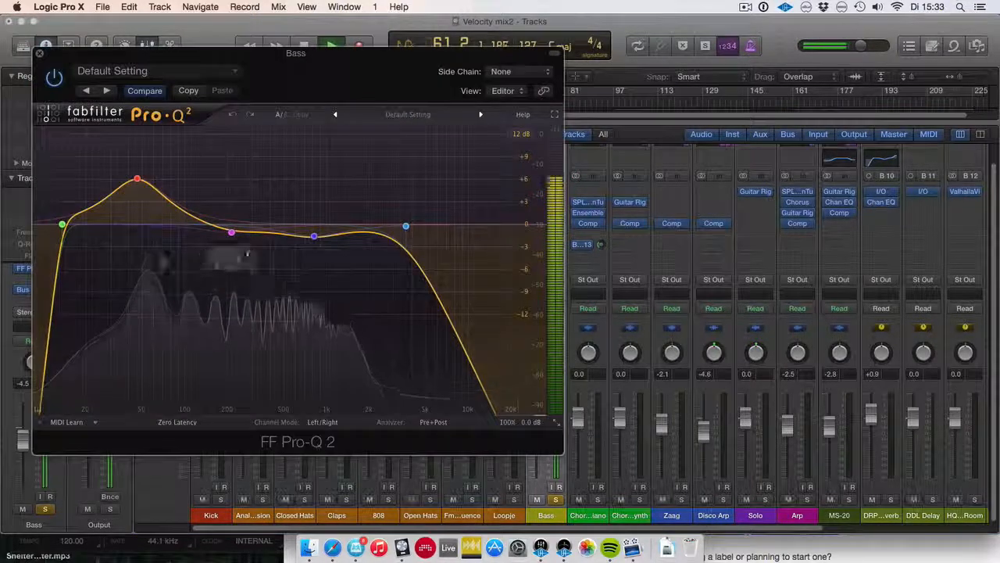
pyautogui.moveTo(139, 183)
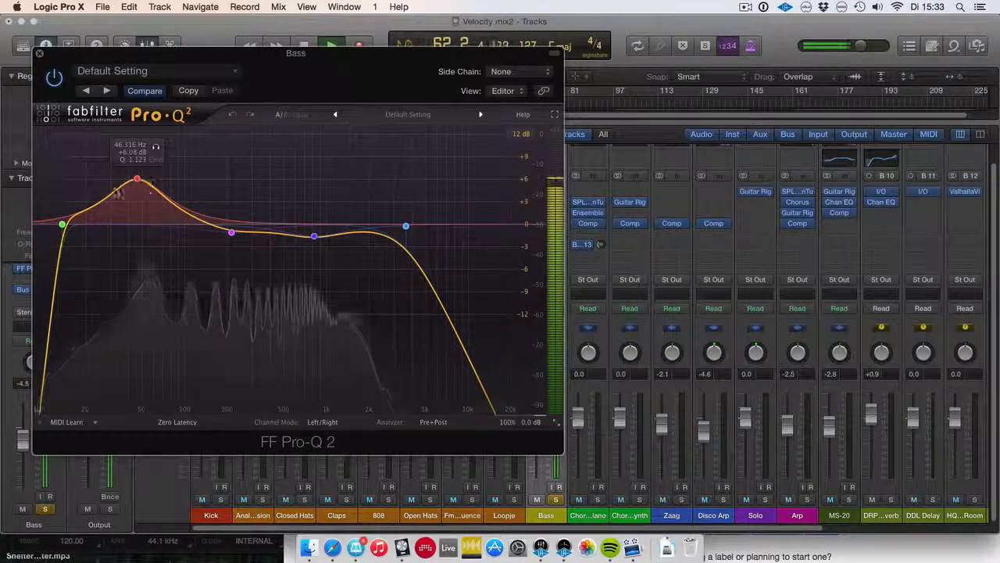
pyautogui.click(41, 54)
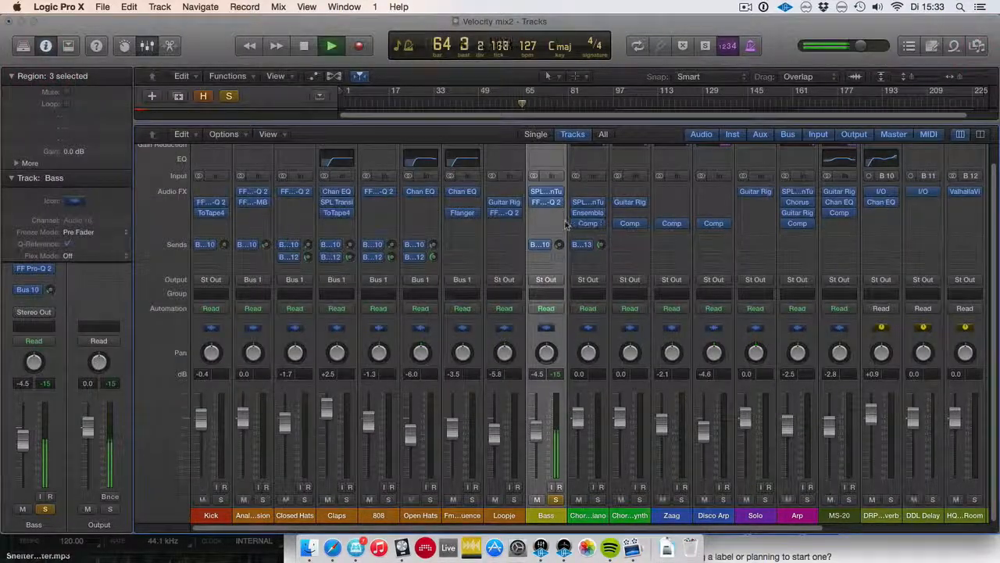
# Solo Chords Piano instead of Bass, open its SPL TwinTube, and dismiss the system overload alert.
pyautogui.click(556, 500)
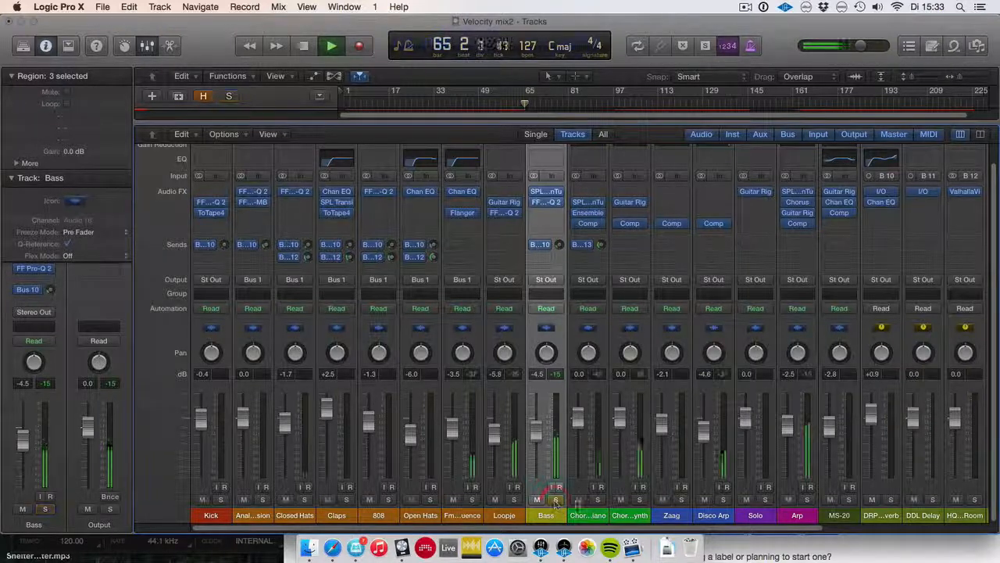
pyautogui.click(597, 501)
pyautogui.click(588, 203)
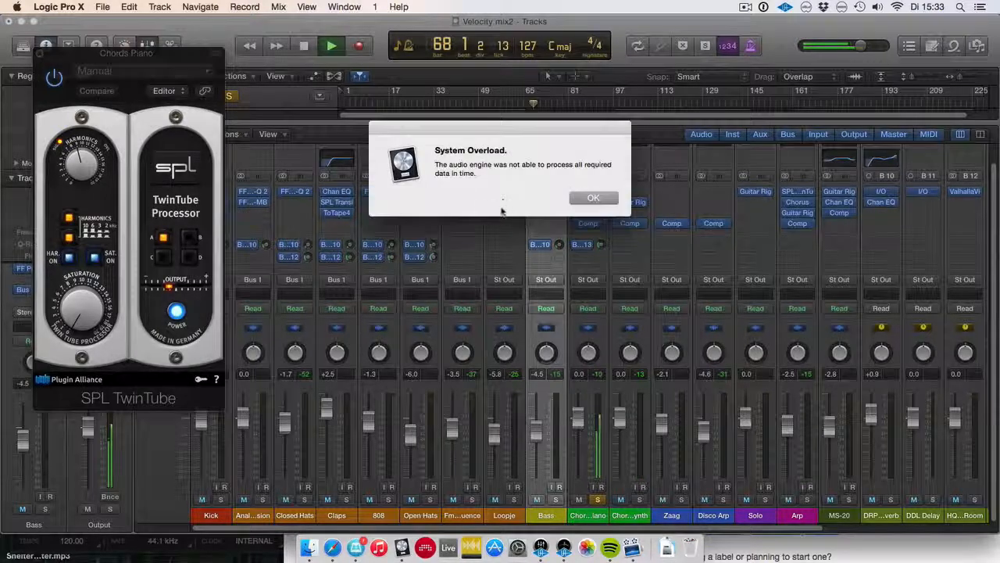
pyautogui.click(588, 196)
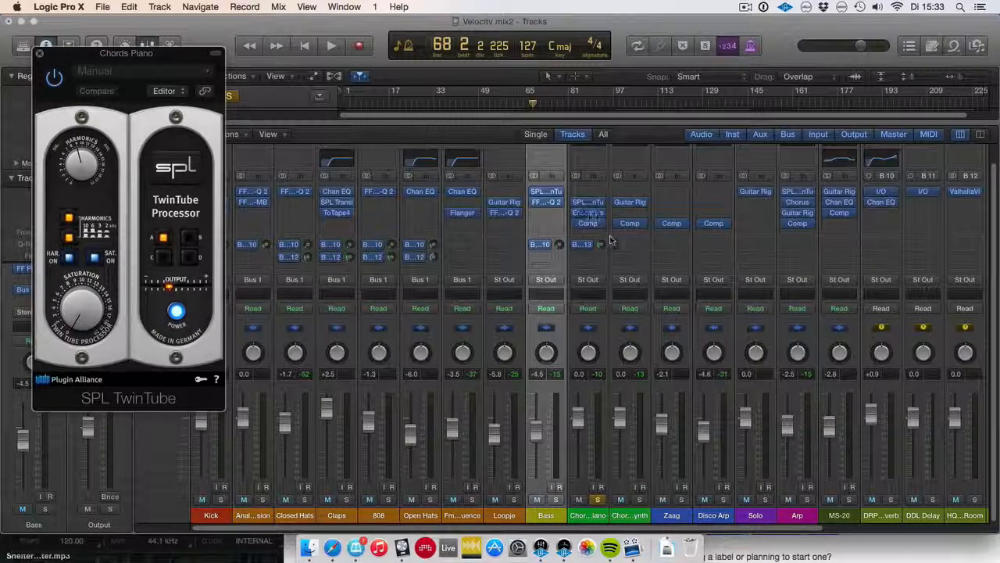
# Open the Chords Piano channel's Ensemble, resume playback, and compare the sound with the effect bypassed and enabled.
pyautogui.click(588, 213)
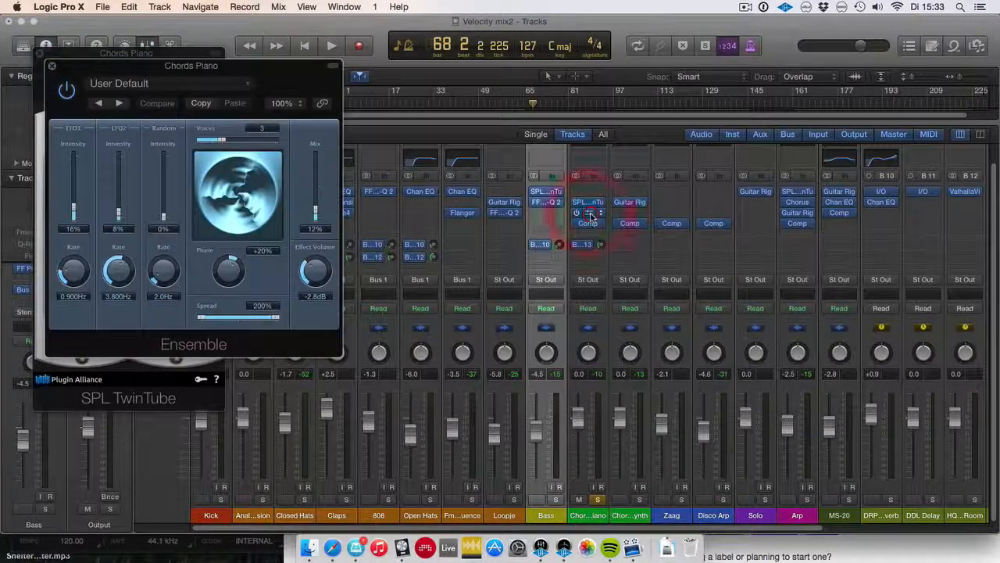
pyautogui.press('space')
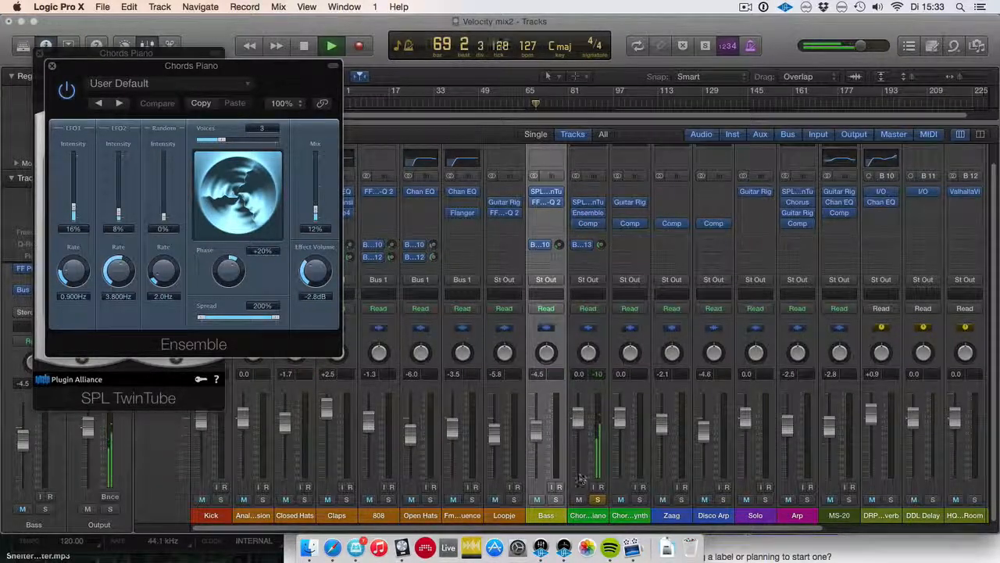
pyautogui.click(68, 91)
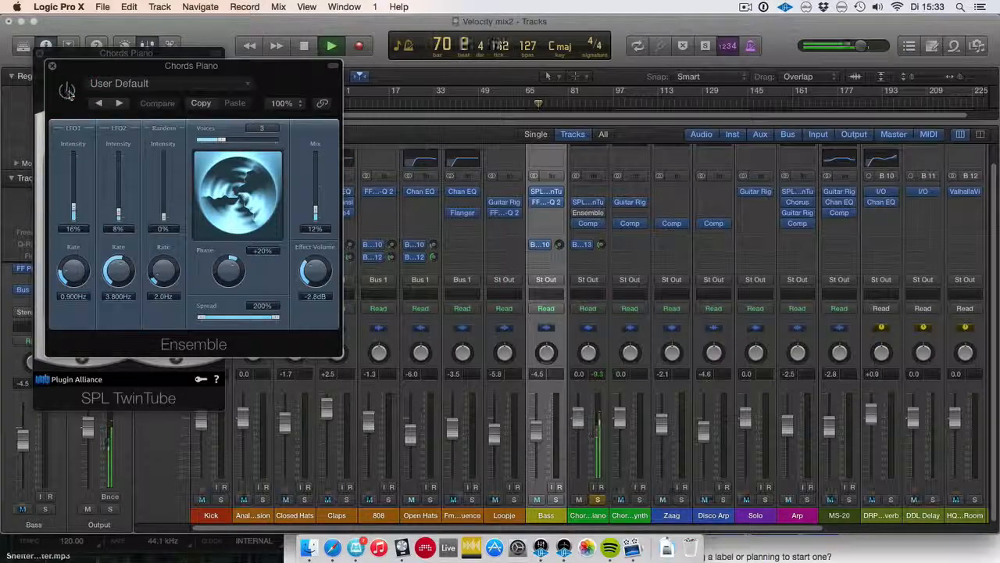
pyautogui.click(68, 92)
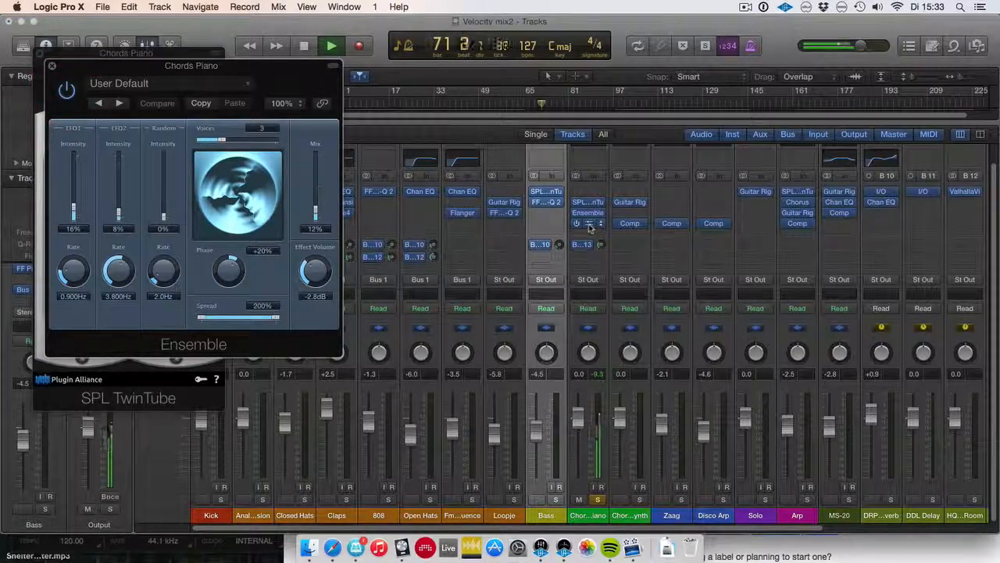
# View the Chords Piano channel's side-chained compressor and close its Compressor, Ensemble and SPL TwinTube windows.
pyautogui.click(590, 225)
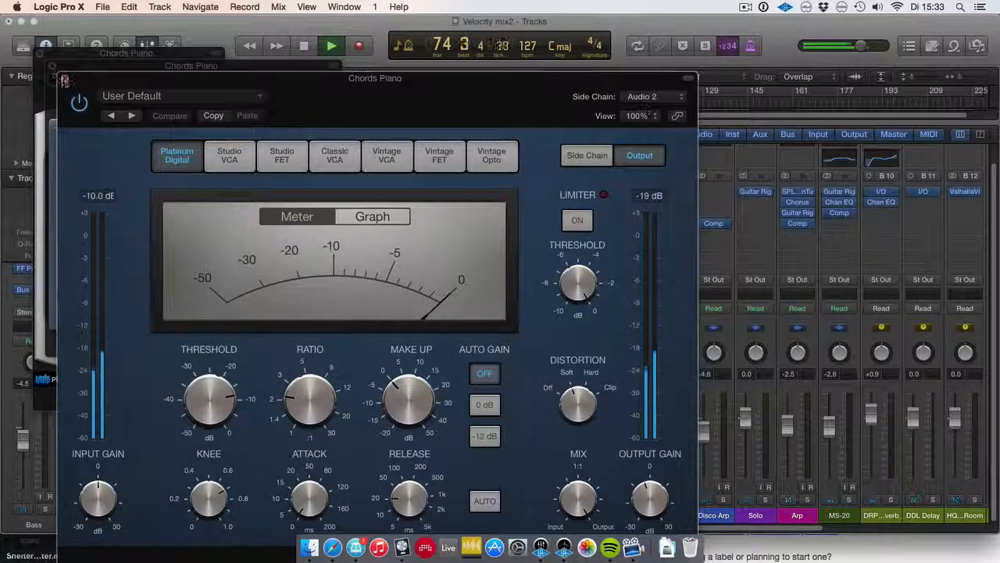
pyautogui.click(65, 79)
pyautogui.click(53, 65)
pyautogui.click(40, 53)
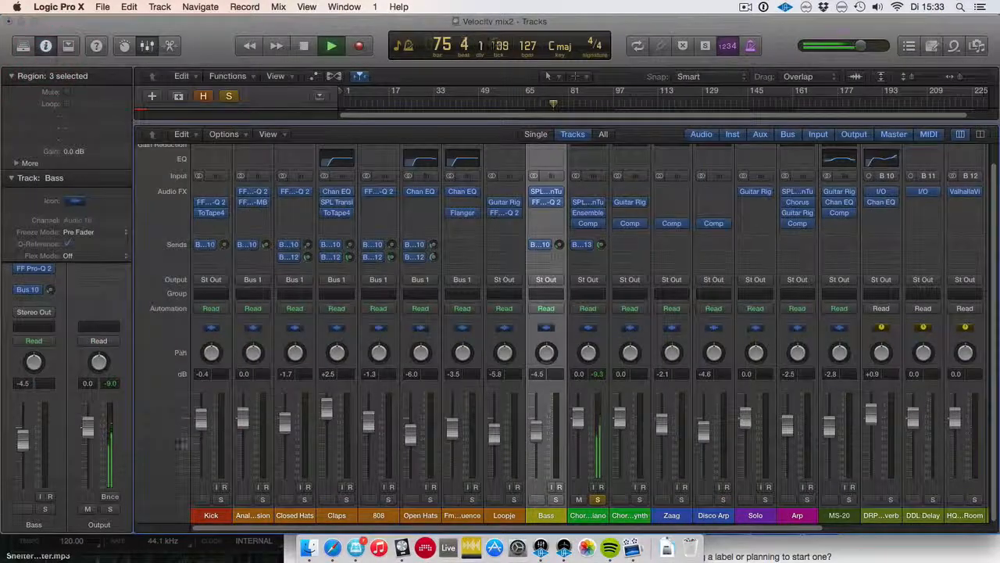
# Play the soloed Chords Piano from bar 97, check its compressor side-chained to Audio 2 again, and close the plug-in.
pyautogui.press('space')
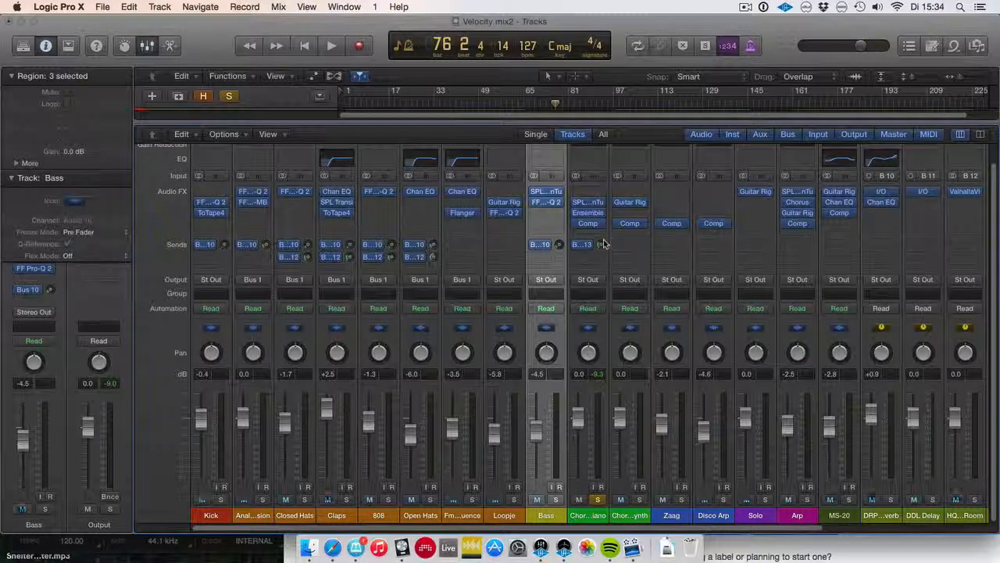
pyautogui.click(612, 99)
pyautogui.press('space')
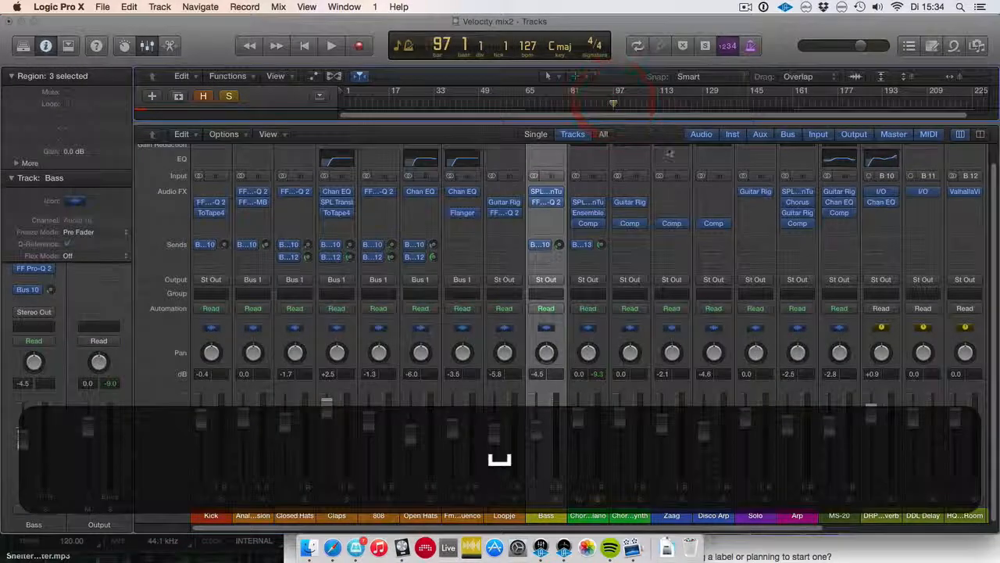
pyautogui.scroll(1, 605, 171)
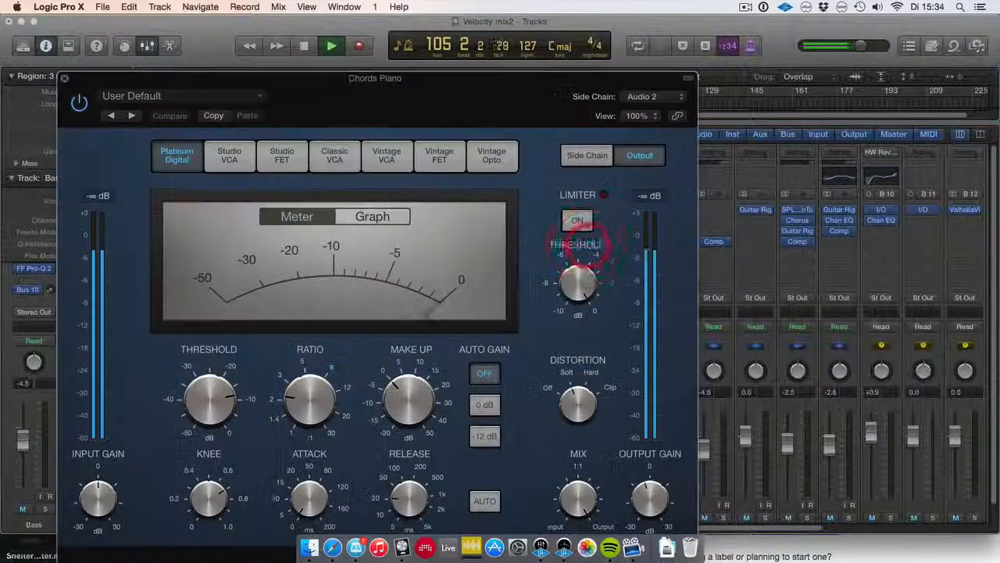
pyautogui.click(588, 242)
pyautogui.click(64, 79)
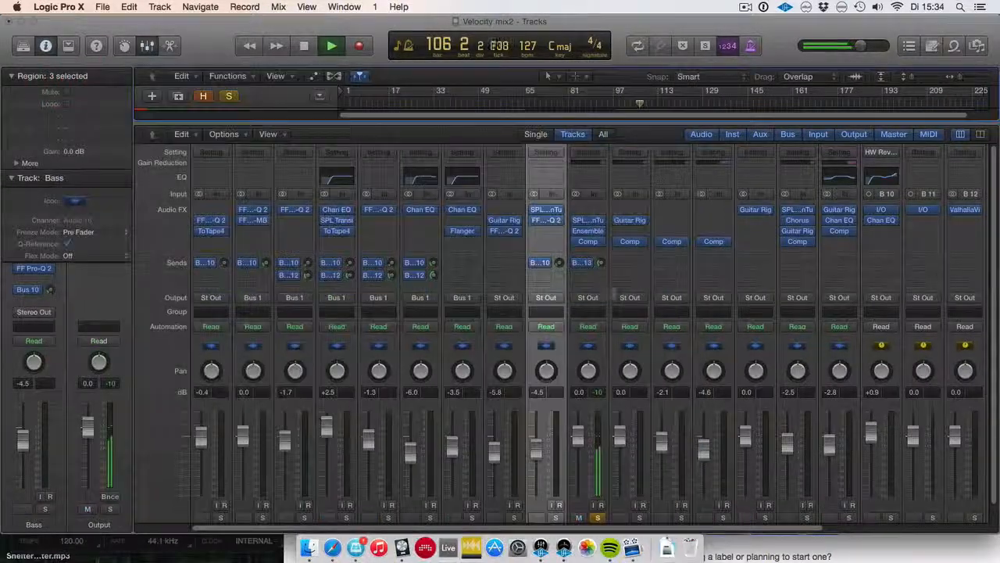
pyautogui.scroll(-2, 625, 459)
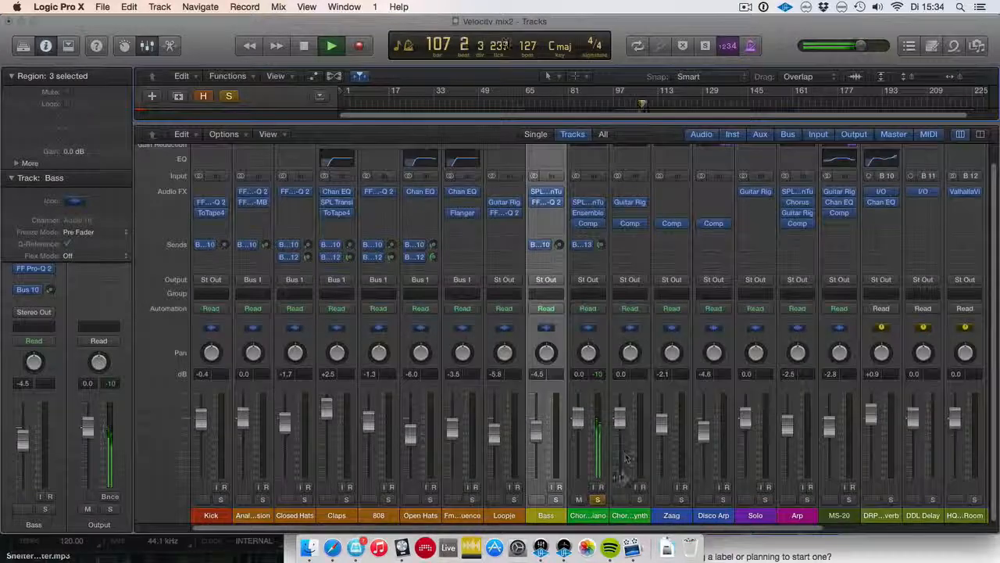
# Switch the solos on the Chords Piano and Chords Synth channels to hear them against the full mix and together.
pyautogui.keyDown('super'); pyautogui.click(639, 500); pyautogui.keyUp('super')
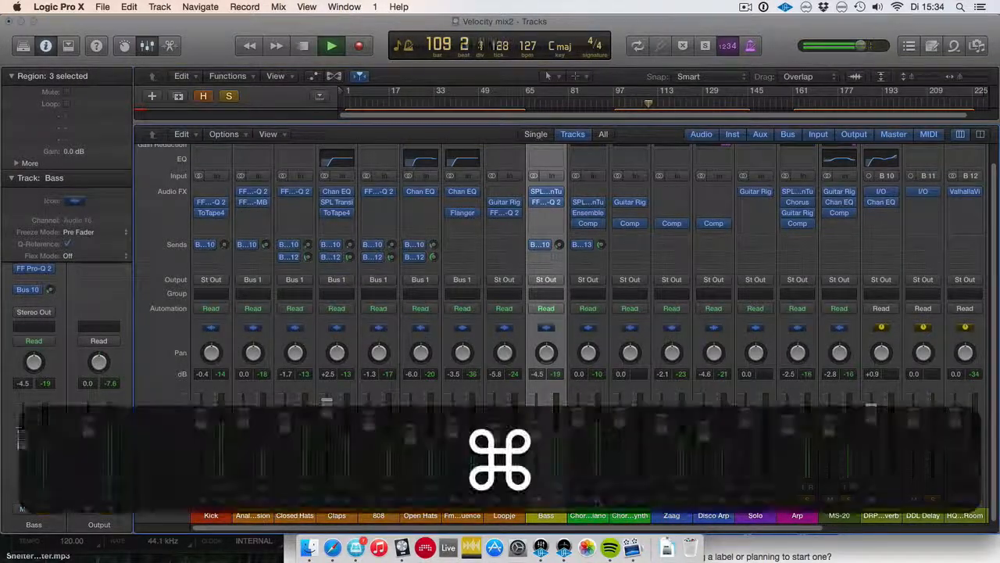
pyautogui.keyDown('super'); pyautogui.click(596, 498); pyautogui.keyUp('super')
pyautogui.click(598, 499)
pyautogui.click(639, 499)
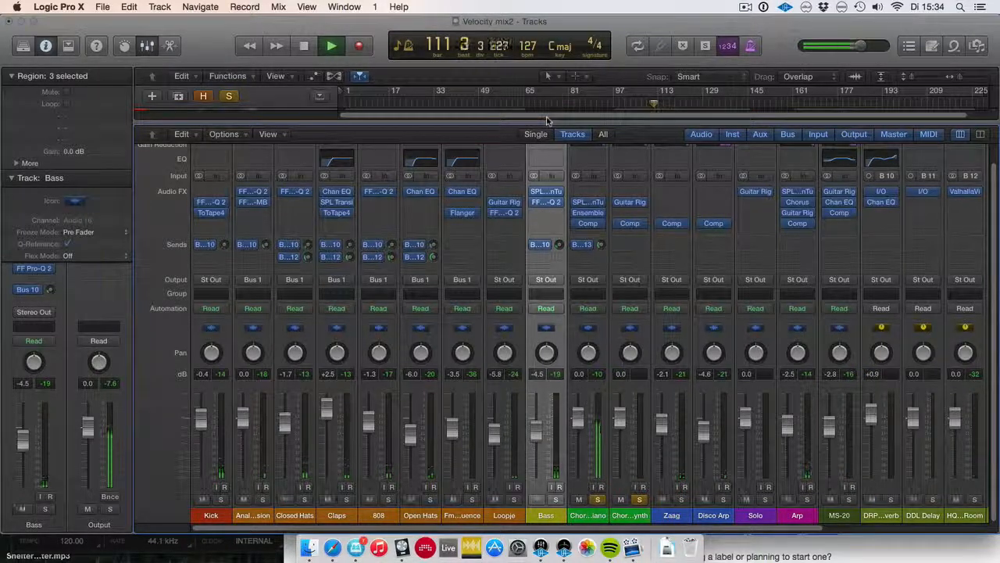
pyautogui.click(598, 499)
# Stop playback, view the Tape Echo in the Chords Synth channel's Guitar Rig, and close the plug-in.
pyautogui.press('space')
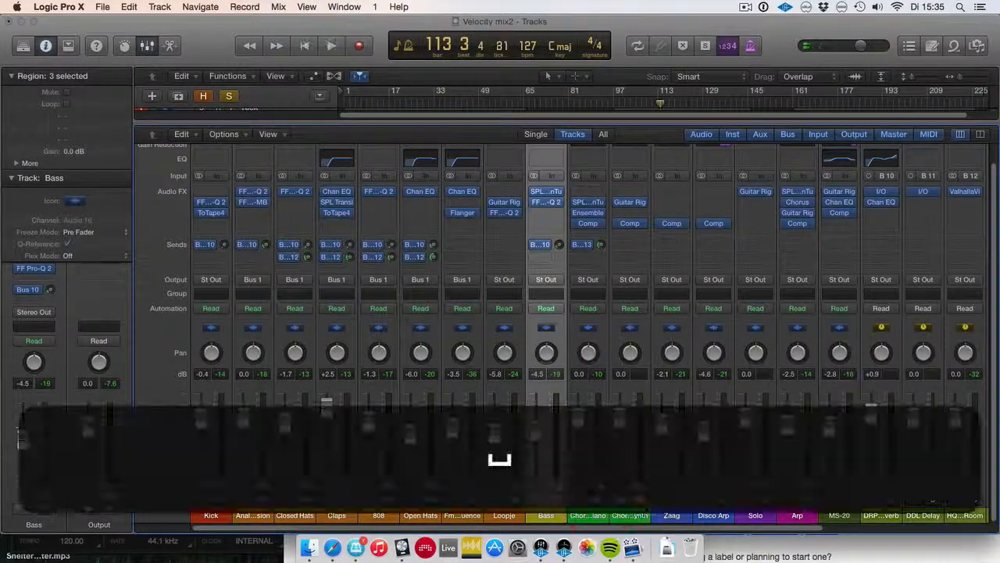
pyautogui.click(625, 204)
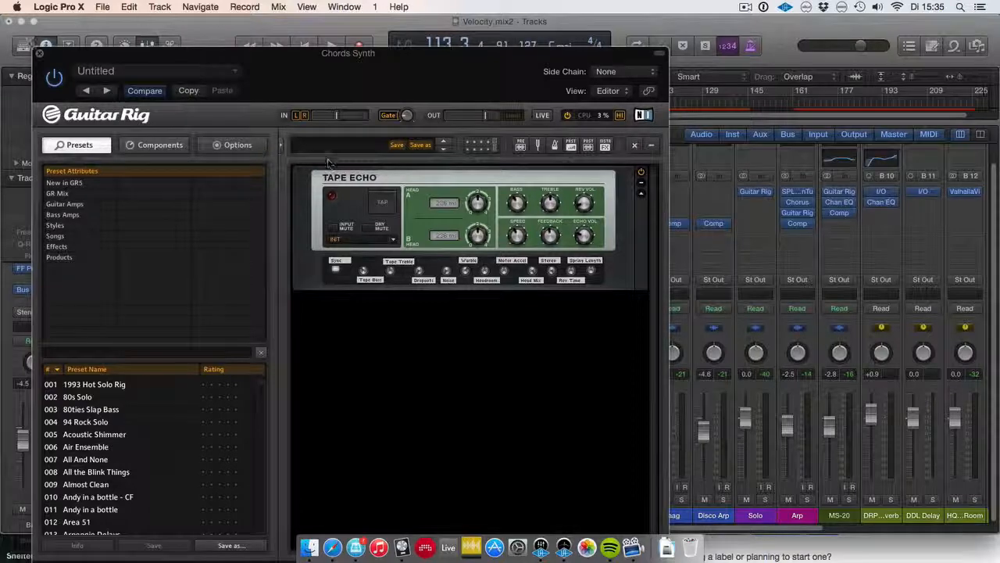
pyautogui.click(39, 54)
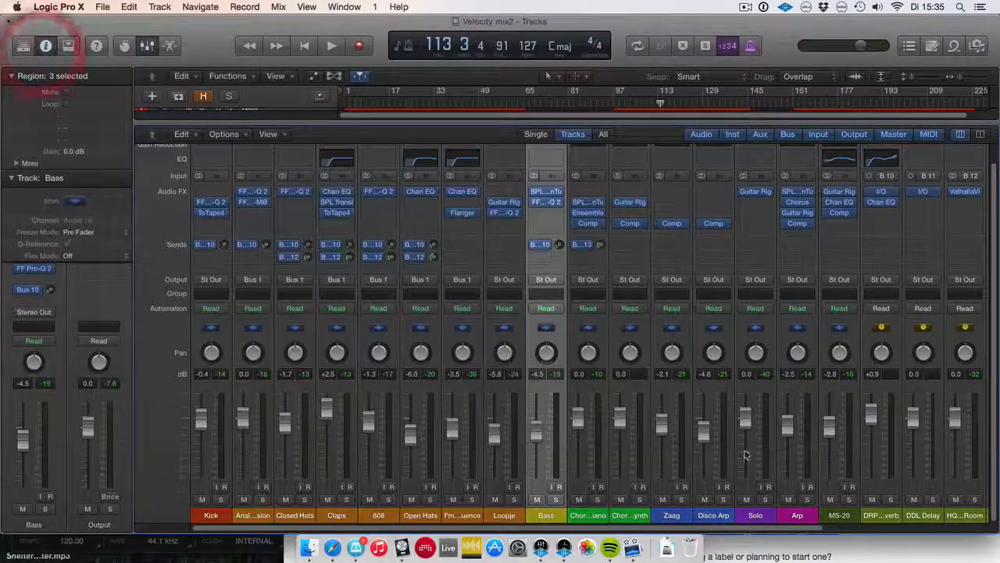
# Solo Zaag, play the arrangement from around bar 100, and return to the mixer.
pyautogui.click(682, 500)
pyautogui.press('x')
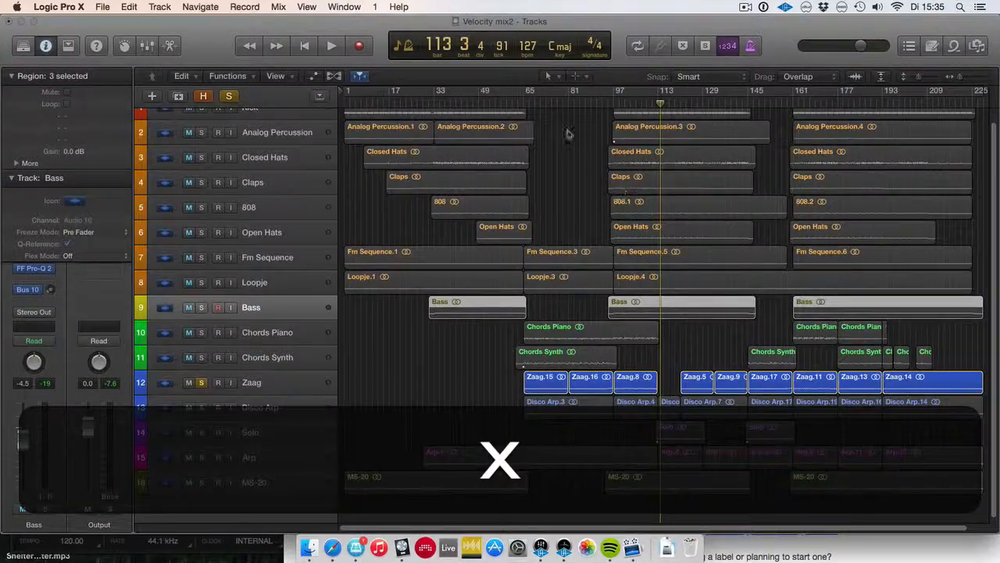
pyautogui.click(622, 105)
pyautogui.press('space')
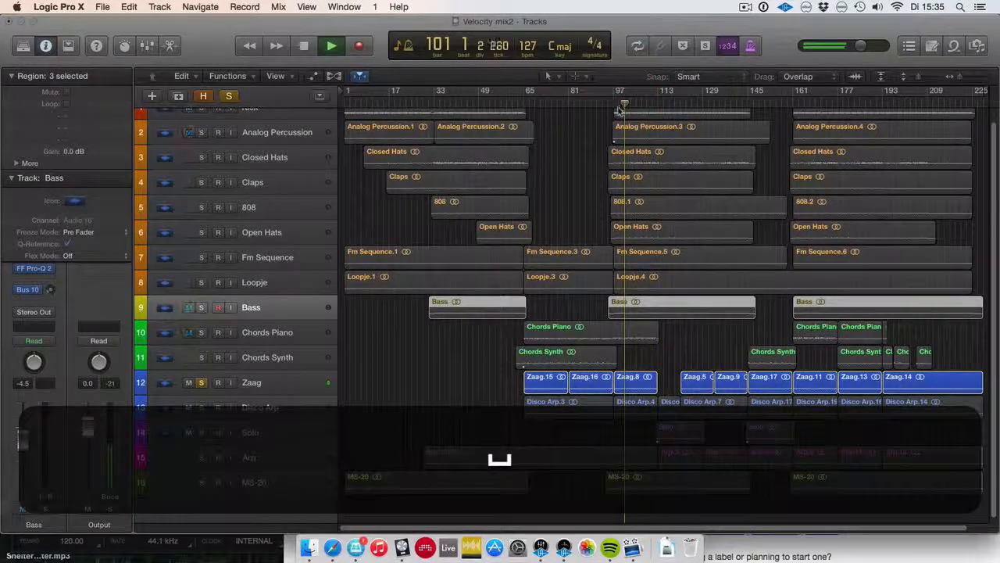
pyautogui.press('x')
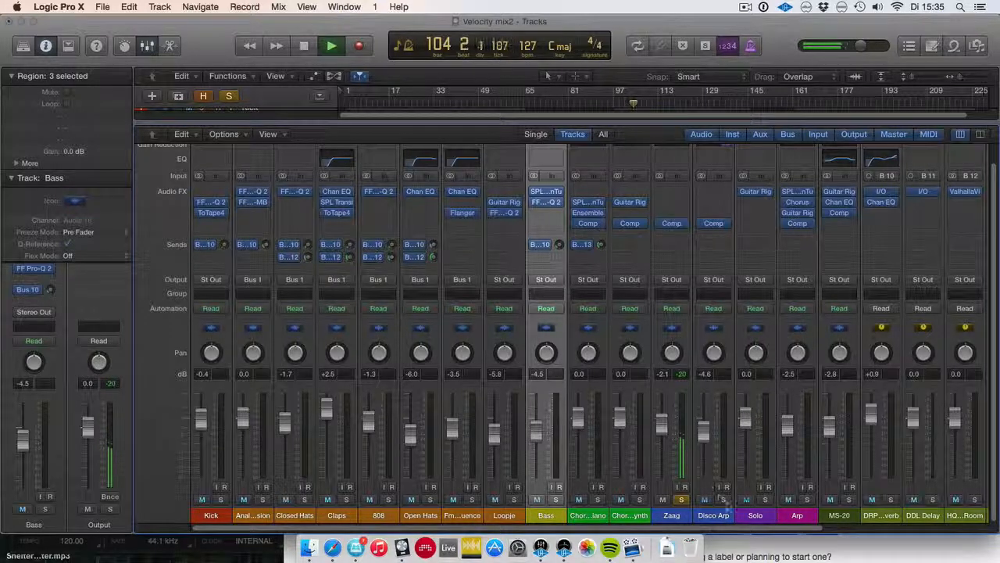
# Listen to Disco Arp soloed alone and together with Zaag, stop playback, and clear both solos.
pyautogui.click(682, 498)
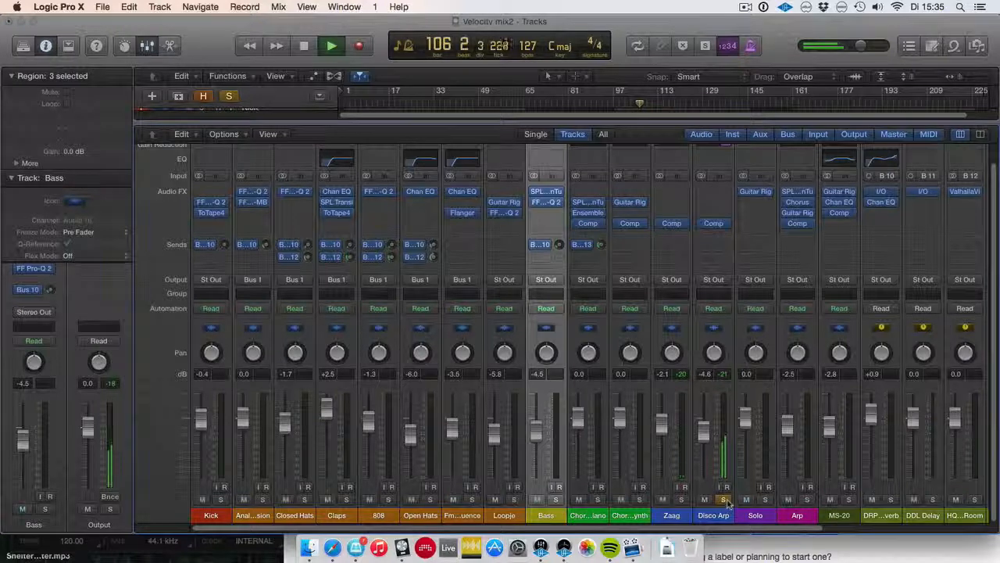
pyautogui.click(682, 498)
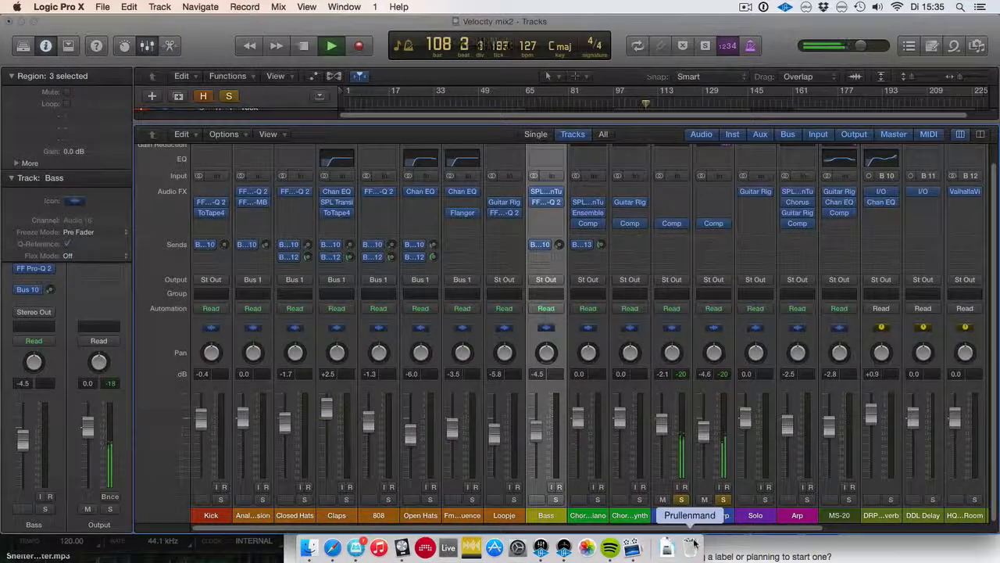
pyautogui.press('space')
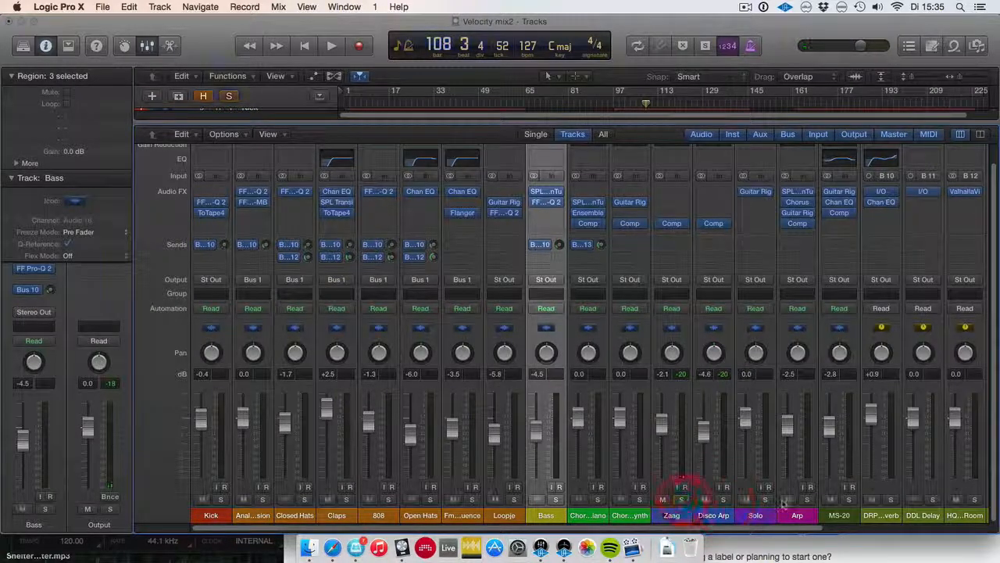
# Play the Solo track soloed from around bar 115 and check the Tape Echo in its Guitar Rig.
pyautogui.press('space')
pyautogui.press('x')
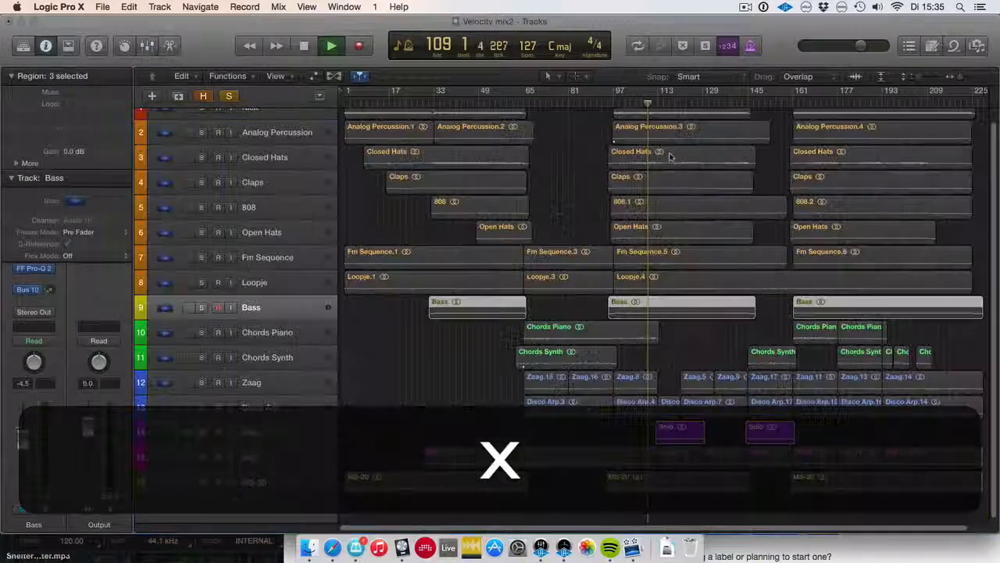
pyautogui.click(664, 102)
pyautogui.press('x')
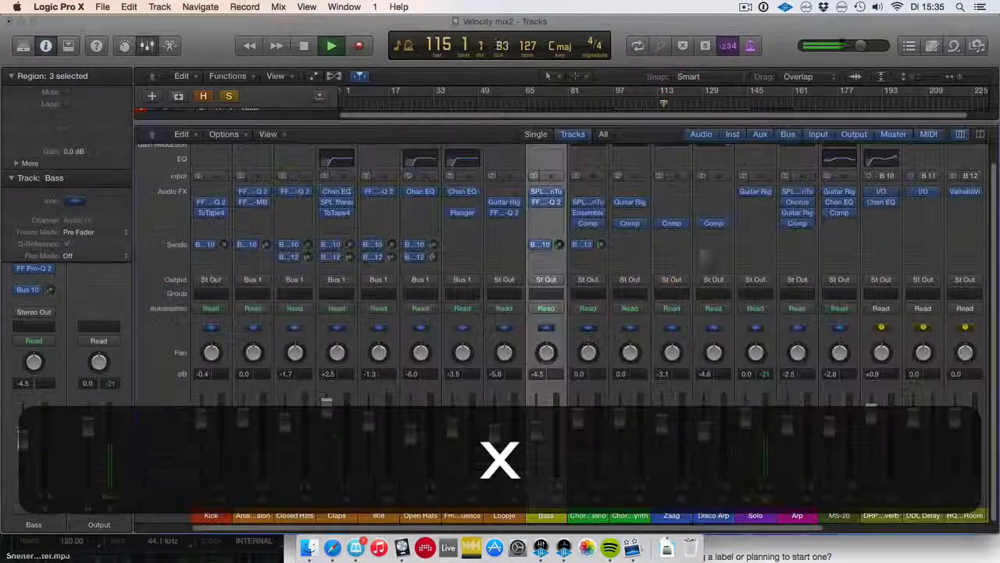
pyautogui.click(755, 191)
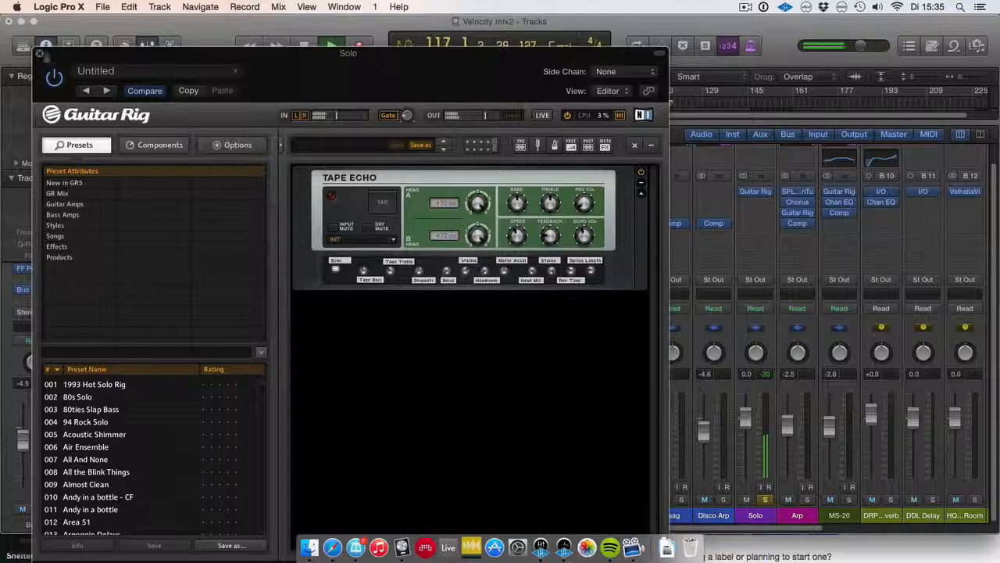
pyautogui.click(41, 57)
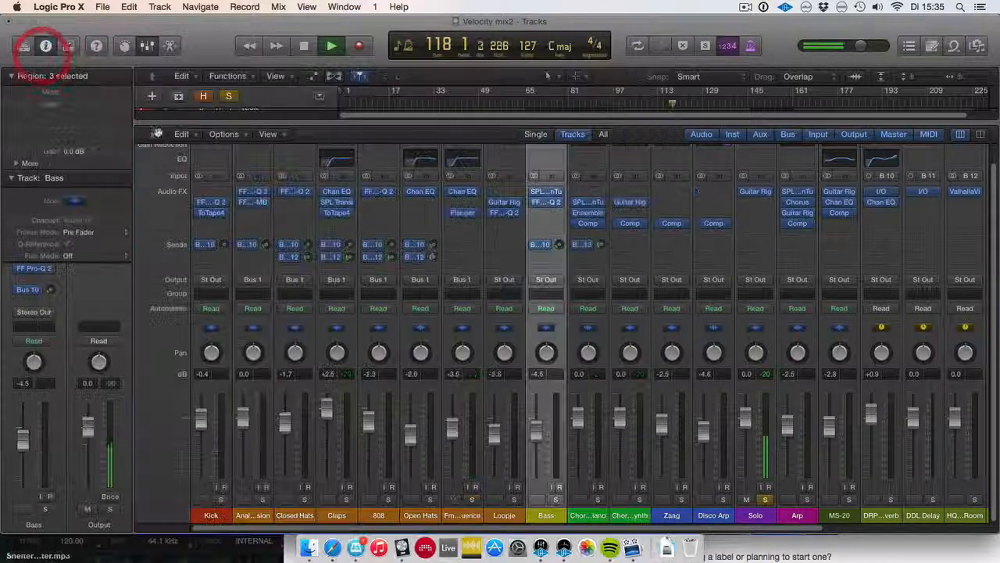
# Solo Arp instead of Solo, compare its SPL TwinTube bypassed and enabled, and close the plug-in.
pyautogui.click(767, 499)
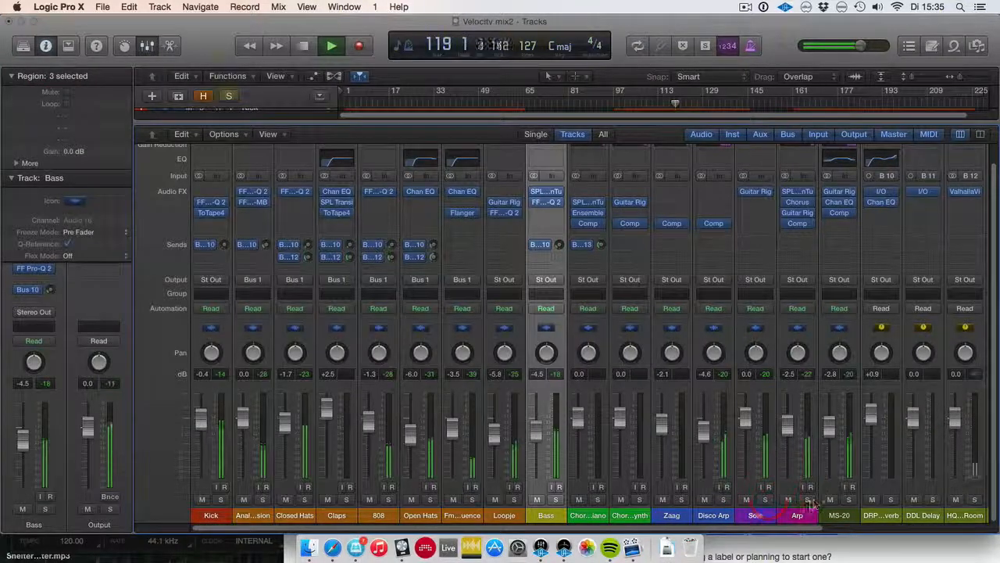
pyautogui.click(807, 499)
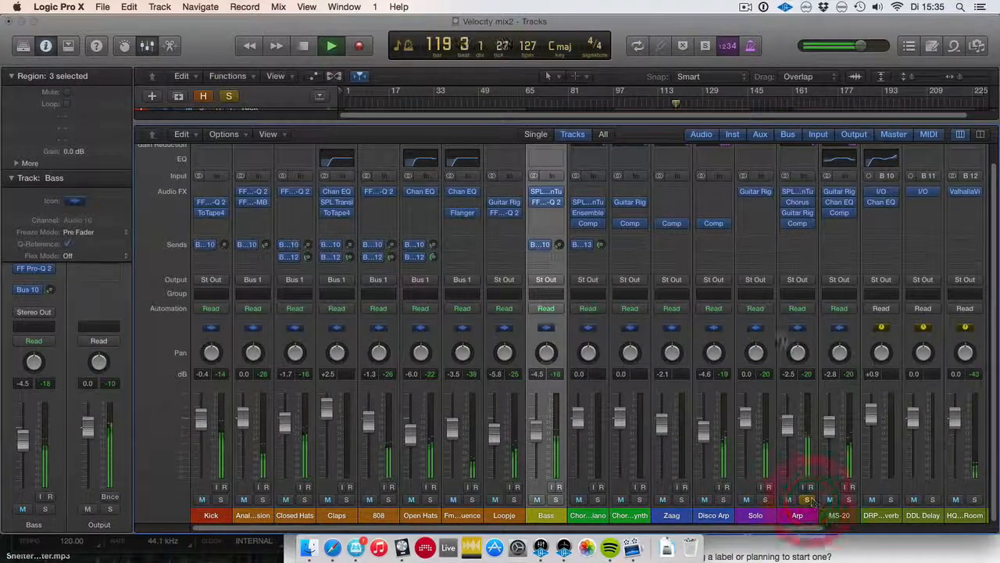
pyautogui.click(797, 191)
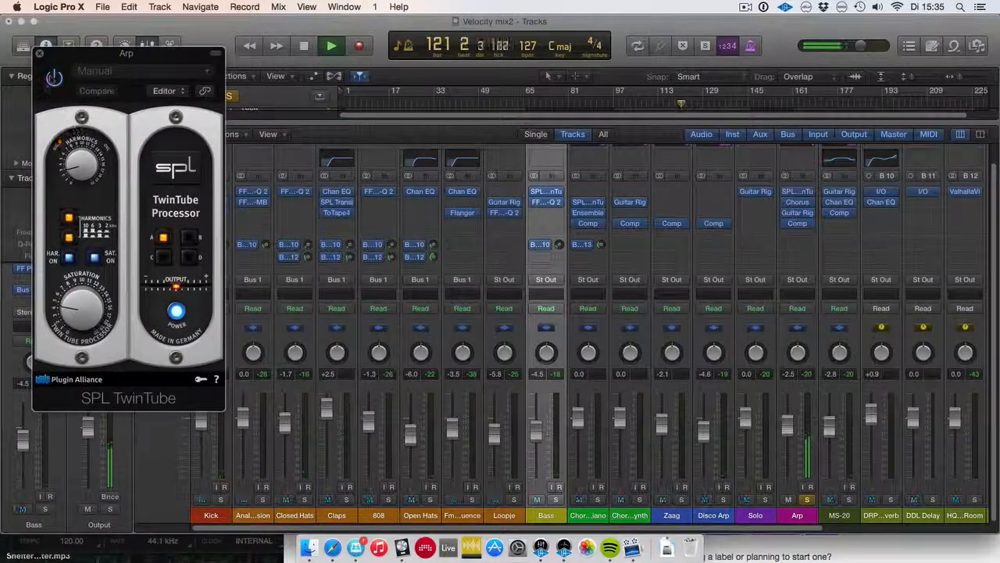
pyautogui.click(54, 77)
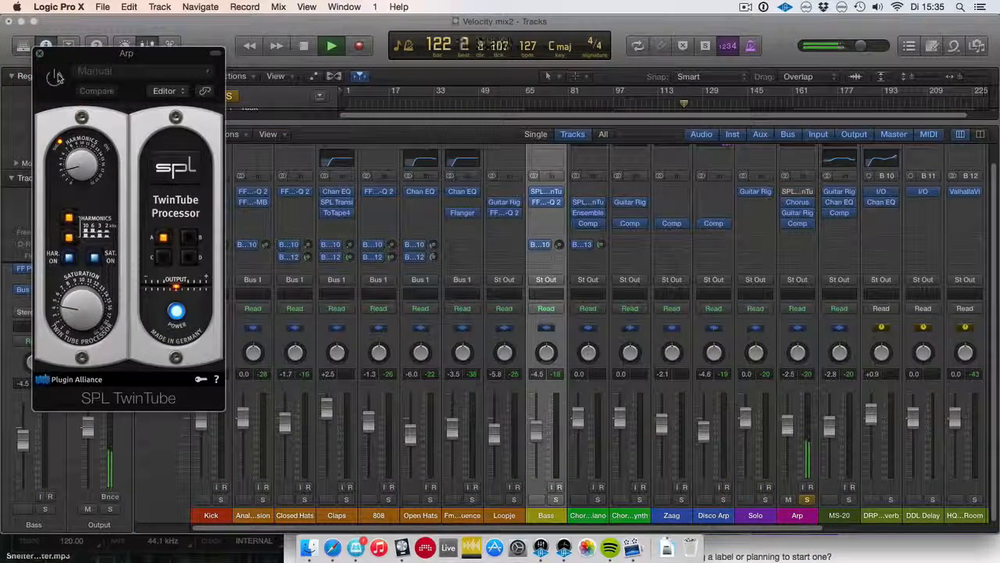
pyautogui.click(54, 77)
pyautogui.click(42, 53)
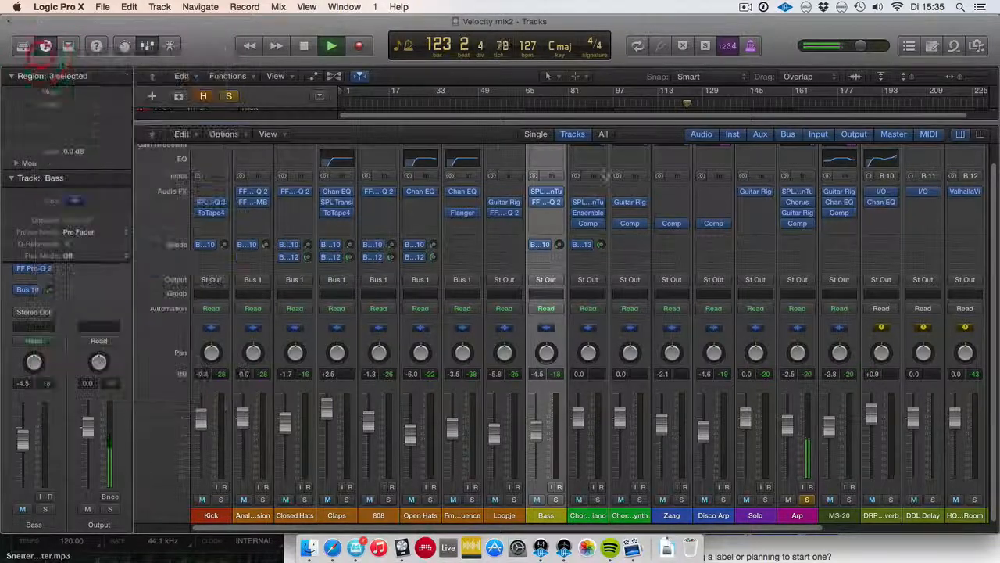
# Compare the Chorus on the Arp channel bypassed and enabled while it plays soloed, and close the plug-in.
pyautogui.click(797, 201)
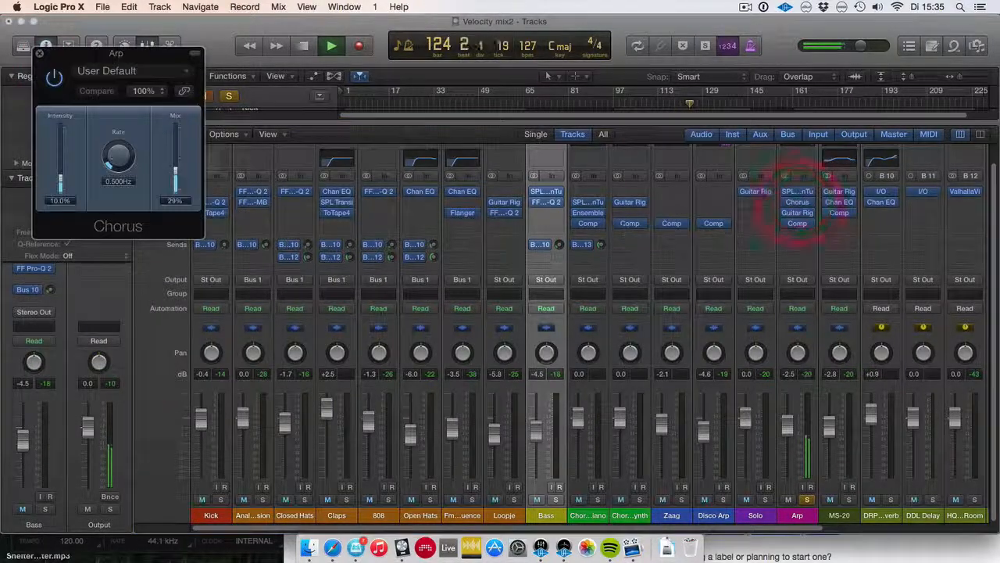
pyautogui.click(54, 78)
pyautogui.click(53, 78)
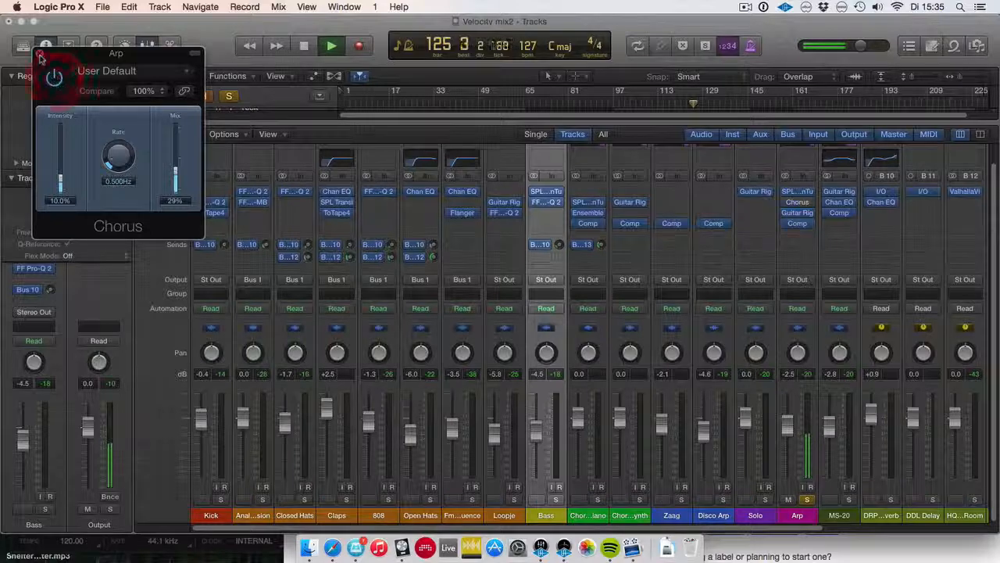
pyautogui.click(39, 53)
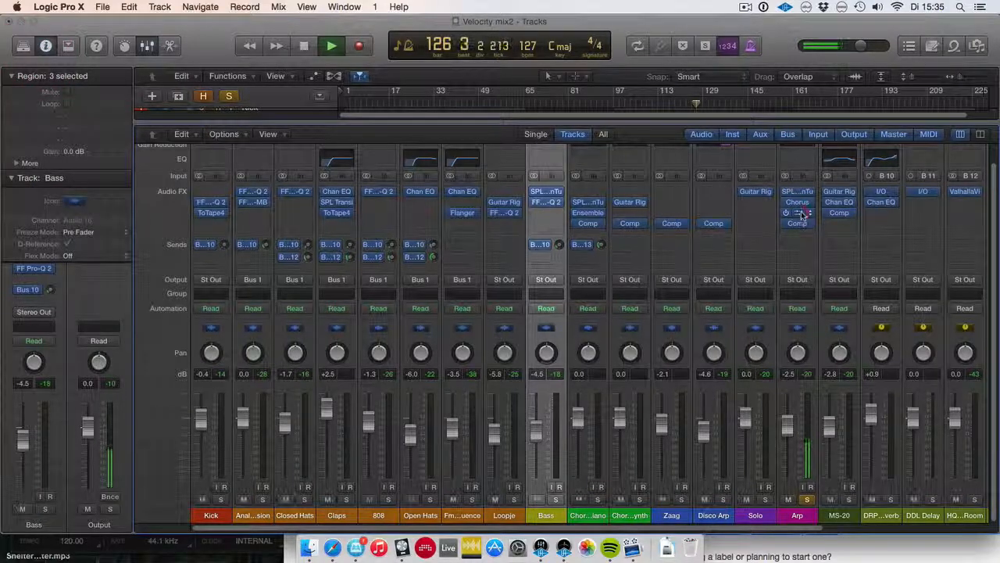
# Demonstrate the Phaser Nine's Dry/Wet control and check the Tape Echo in Arp's Guitar Rig, and close the plug-in.
pyautogui.click(797, 213)
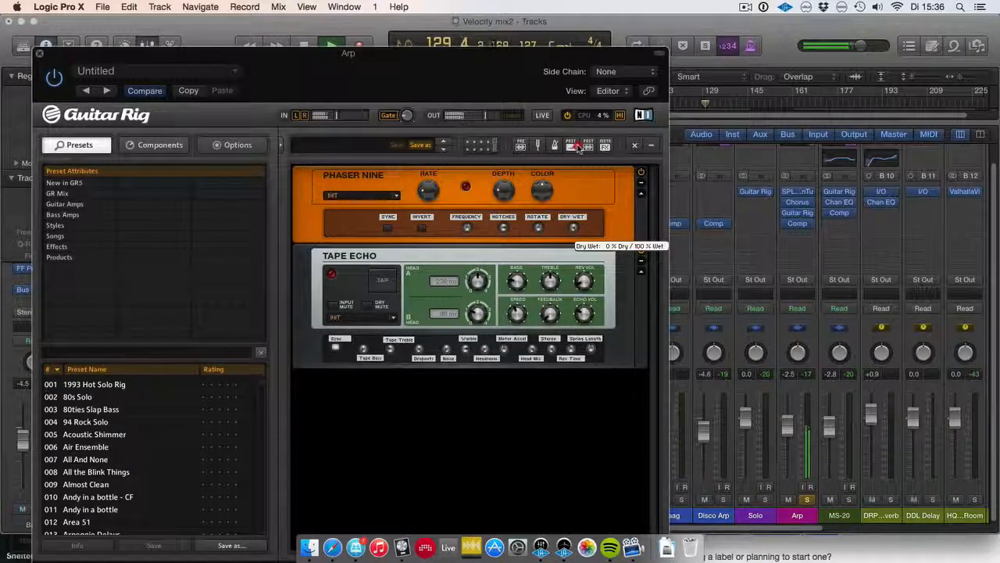
pyautogui.moveTo(575, 226); pyautogui.dragTo(577, 232)
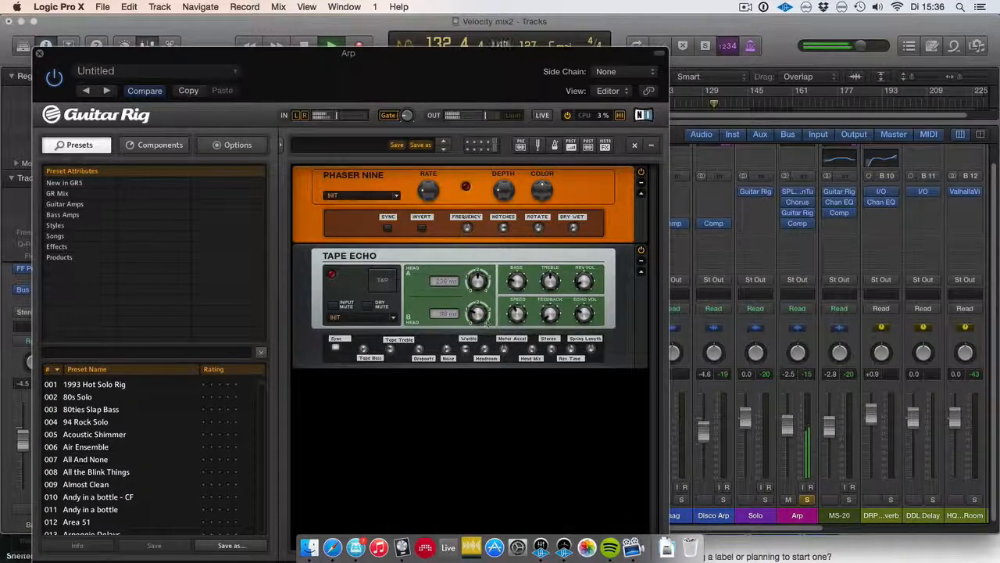
pyautogui.click(41, 56)
# Solo MS-20 instead of Arp, inspect its Guitar Rig Tape Echo and Channel EQ, and close both plug-ins.
pyautogui.click(807, 498)
pyautogui.click(846, 500)
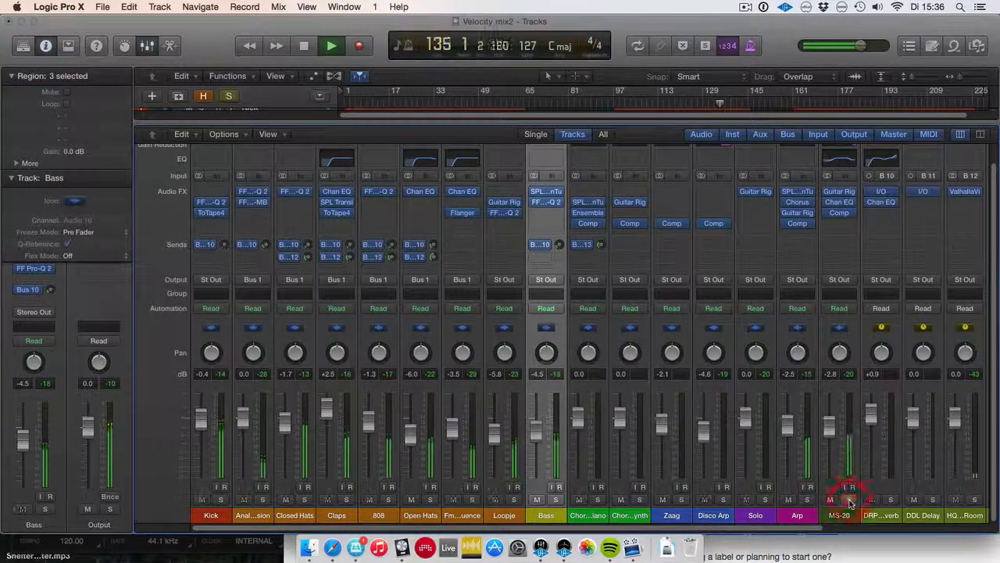
pyautogui.click(841, 196)
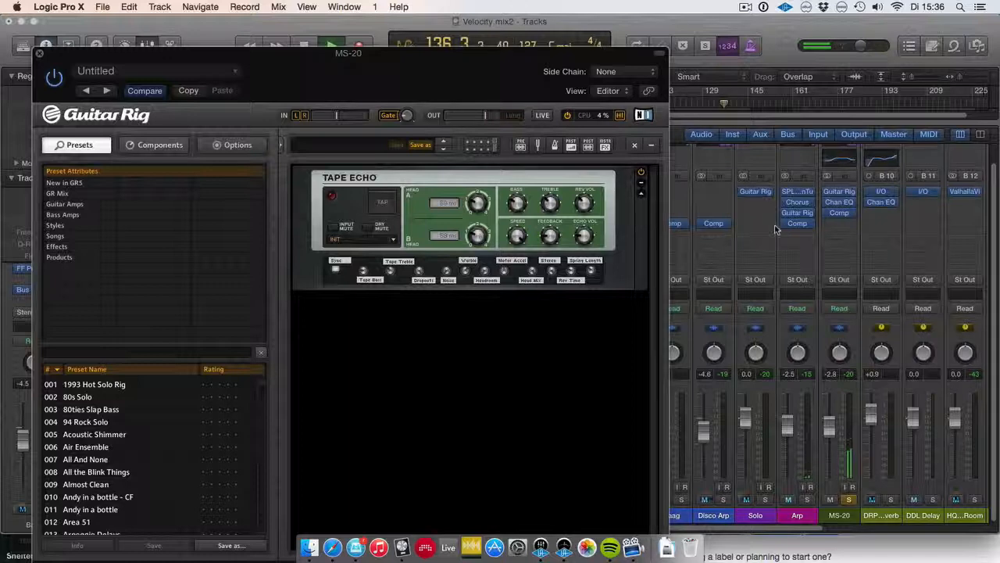
pyautogui.click(839, 202)
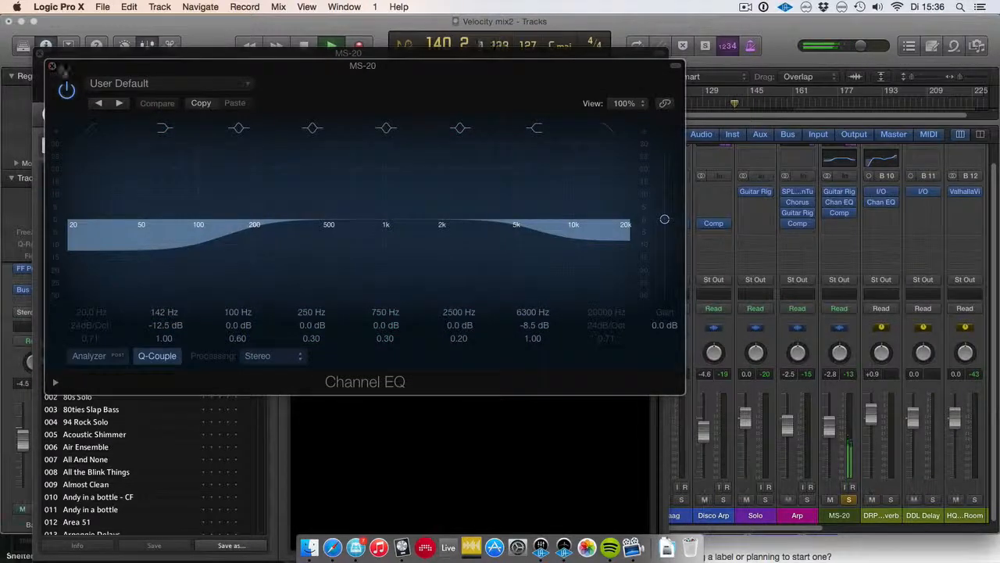
pyautogui.click(52, 65)
pyautogui.click(39, 54)
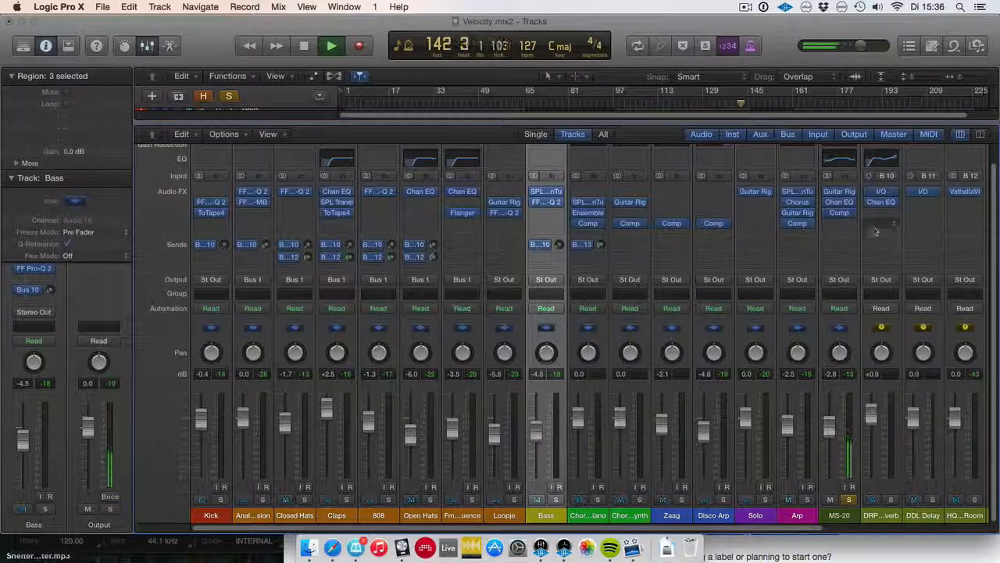
# Clear the solo on MS-20 and stop playback.
pyautogui.scroll(2, 841, 217)
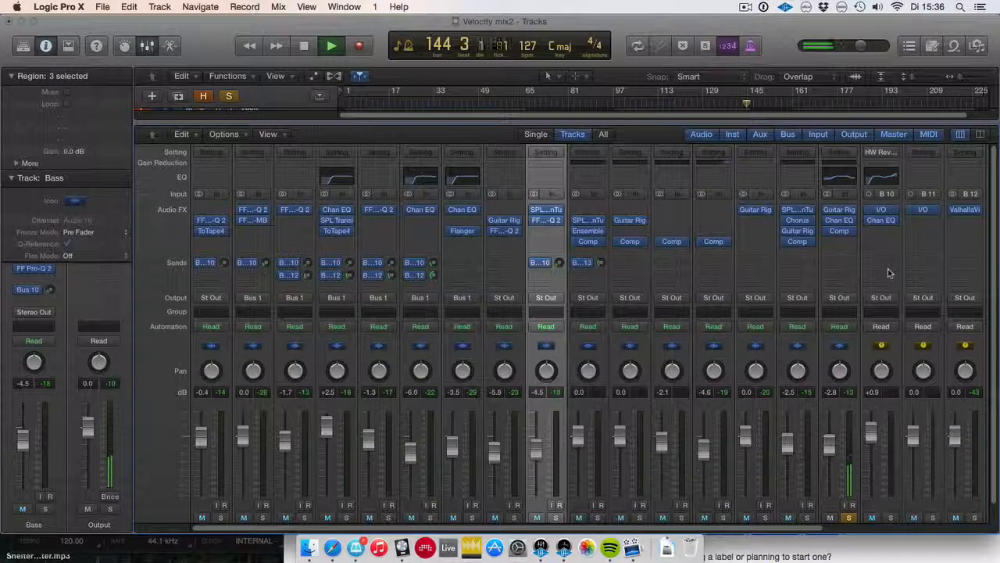
pyautogui.scroll(-2, 886, 261)
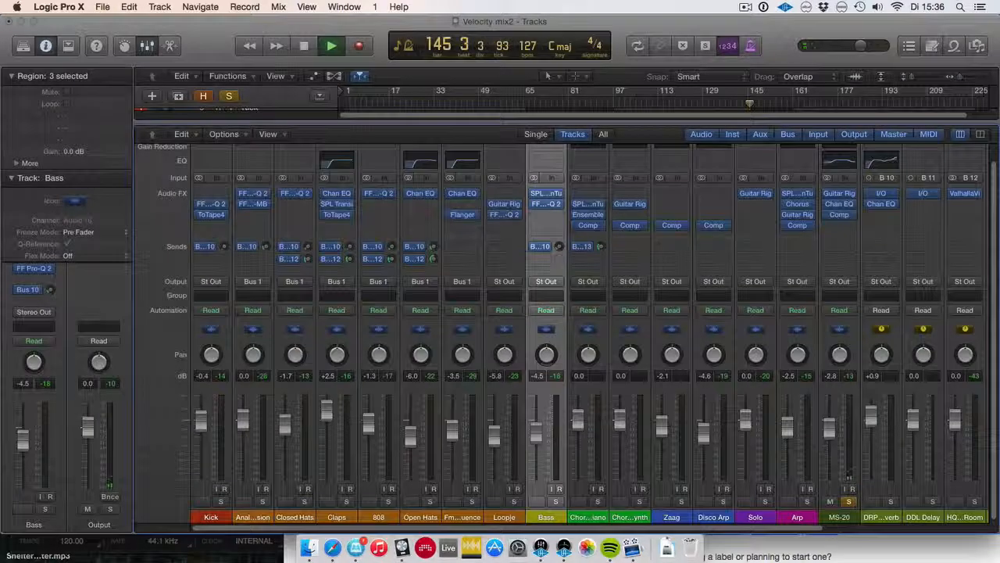
pyautogui.click(849, 503)
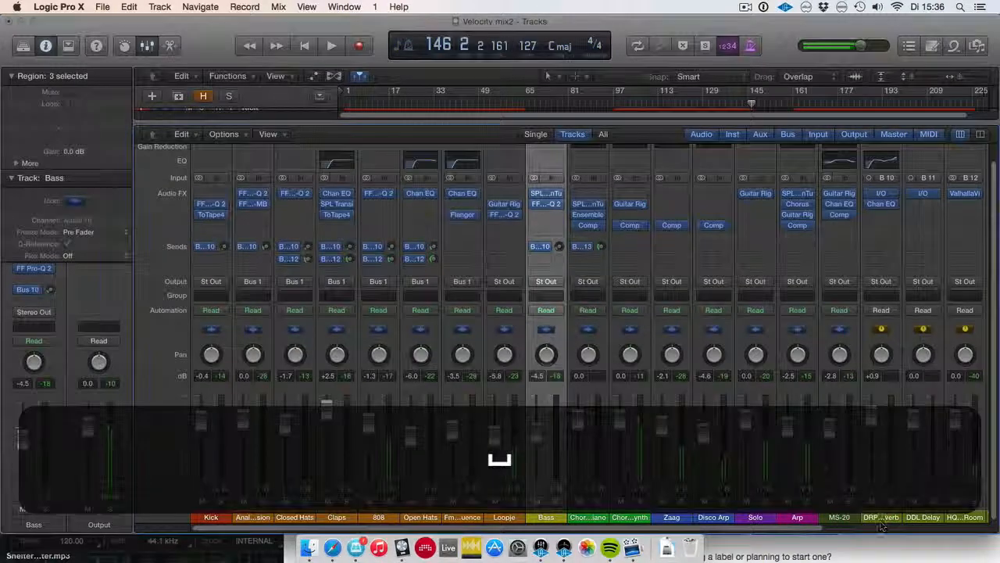
# Review the hardware reverb and DDL Delay return channels and the track sends feeding them, leaving the reverb return selected.
pyautogui.scroll(-1, 891, 504)
pyautogui.click(890, 519)
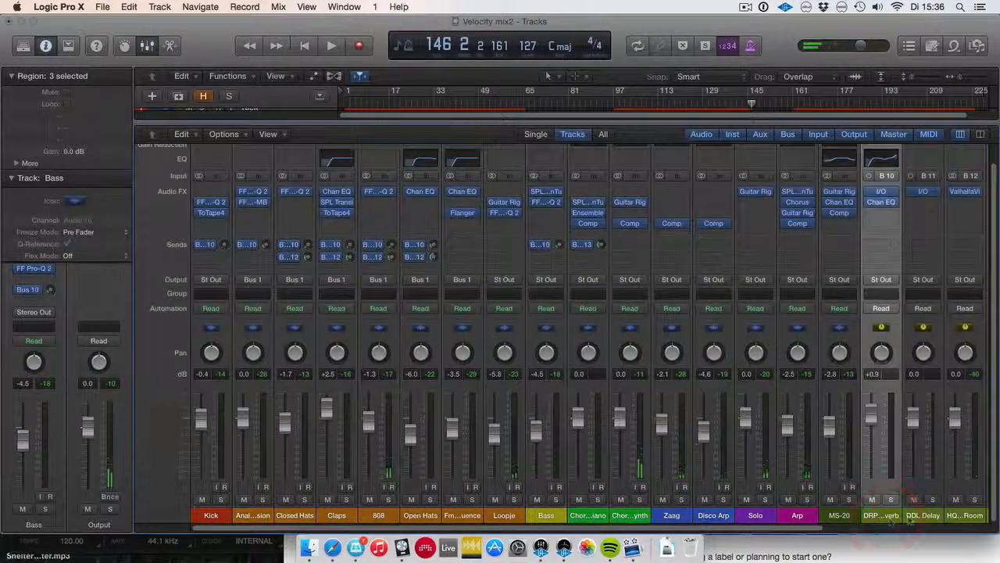
pyautogui.click(923, 518)
pyautogui.click(881, 516)
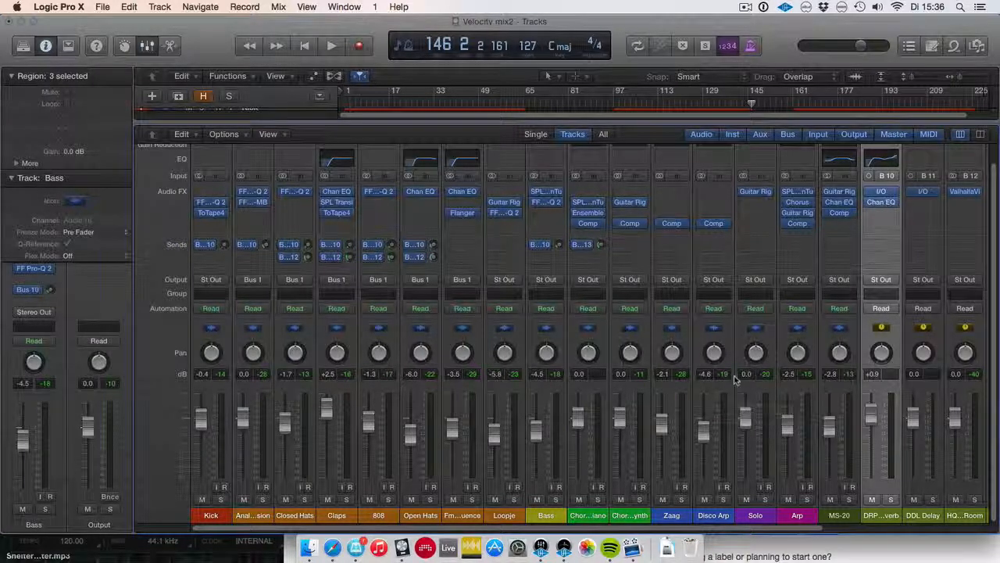
pyautogui.scroll(2, 747, 376)
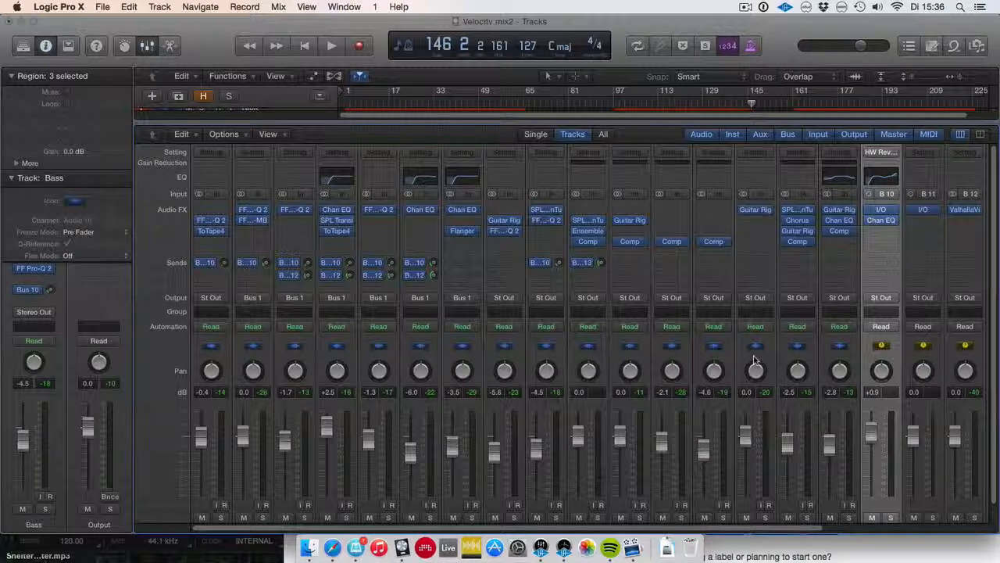
pyautogui.scroll(-2, 727, 355)
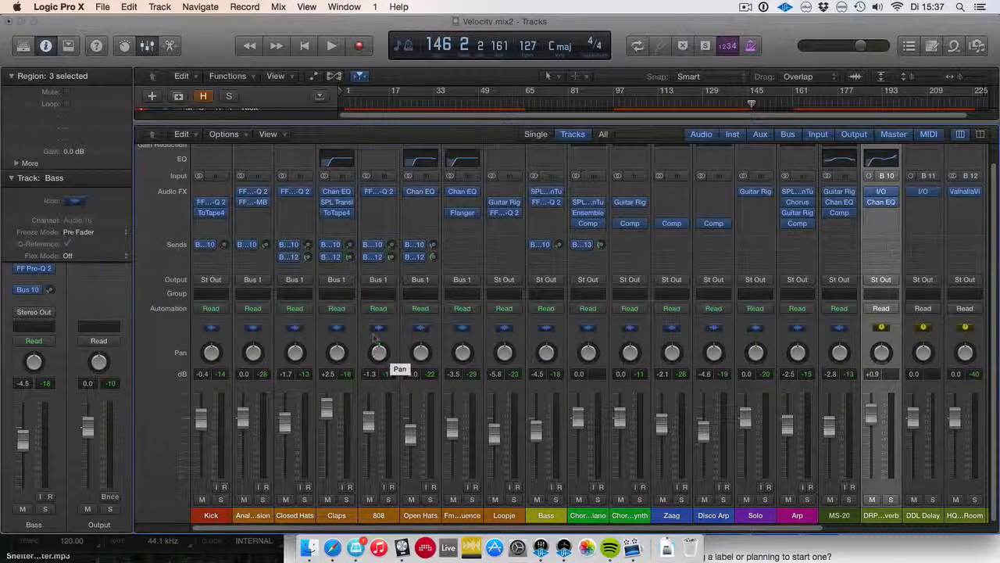
pyautogui.scroll(2, 379, 351)
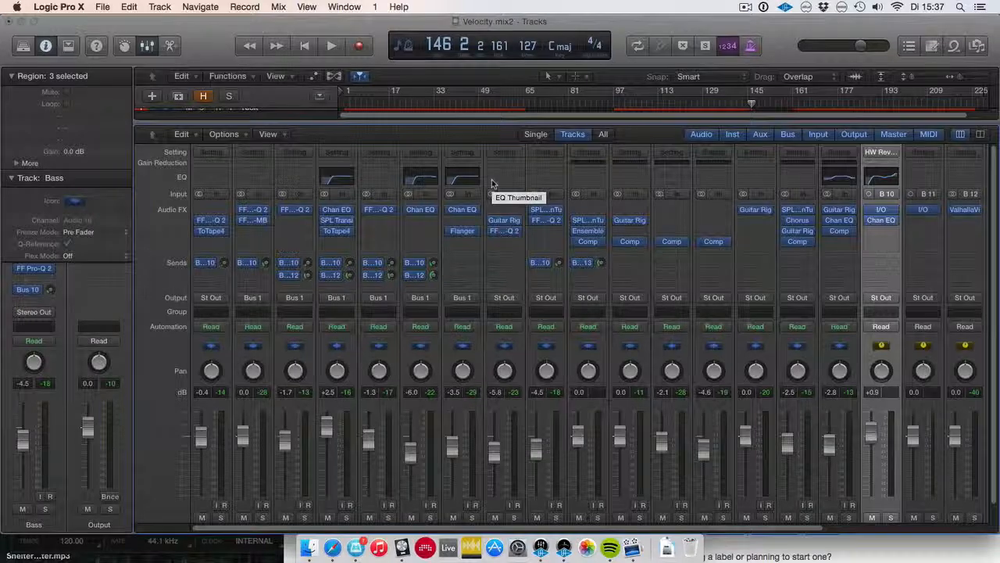
# Hide the mixer to show the full arrangement and deselect the Bass regions.
pyautogui.press('x')
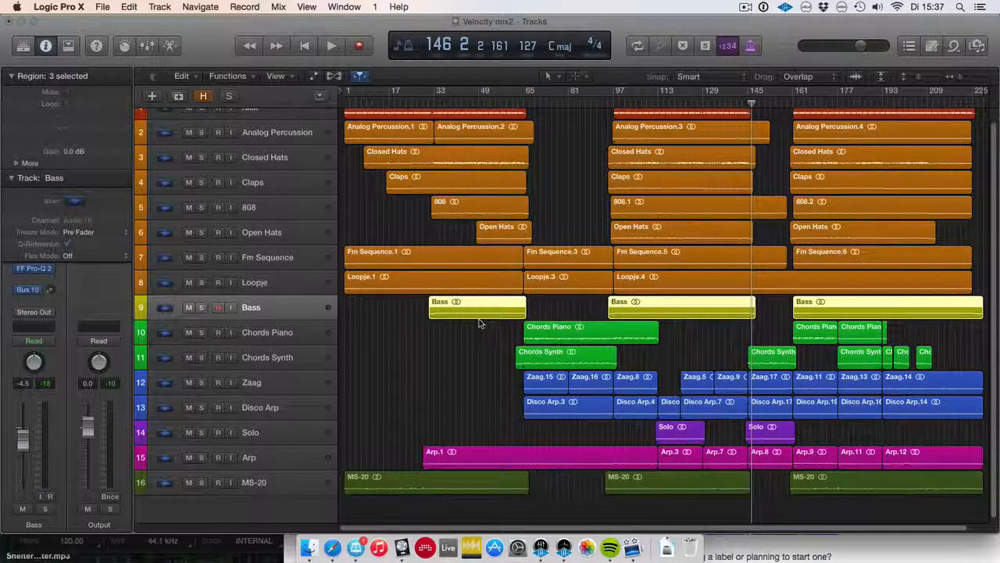
pyautogui.click(471, 367)
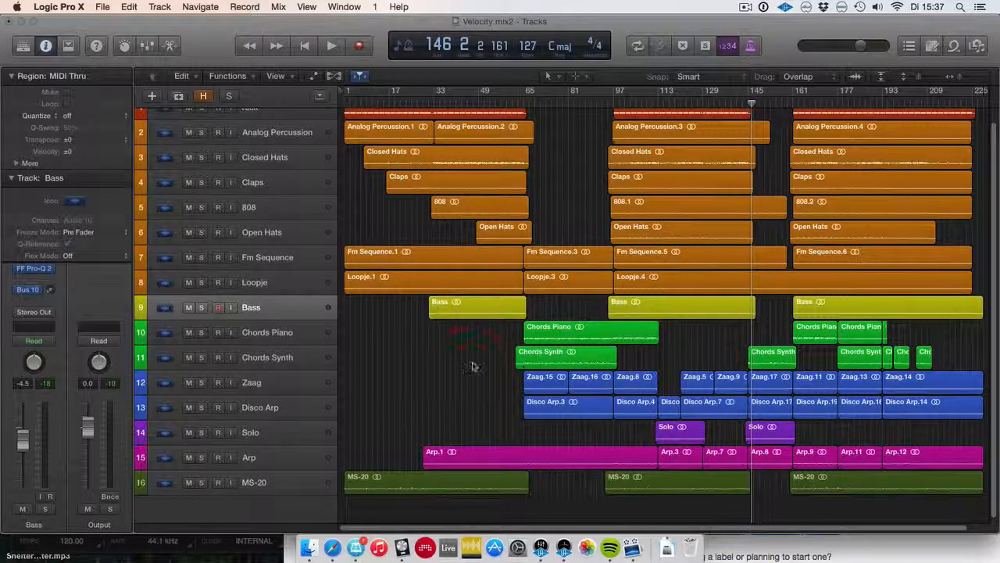
pyautogui.scroll(-1, 473, 366)
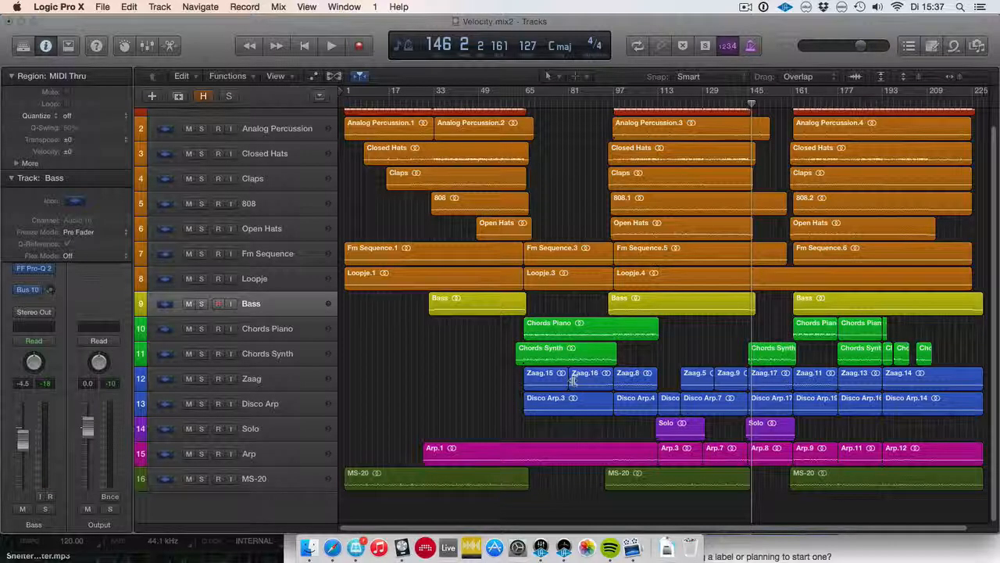
# Compare the region gain of the individual Zaag regions across the arrangement, from Zaag.15 through Zaag.13.
pyautogui.click(635, 380)
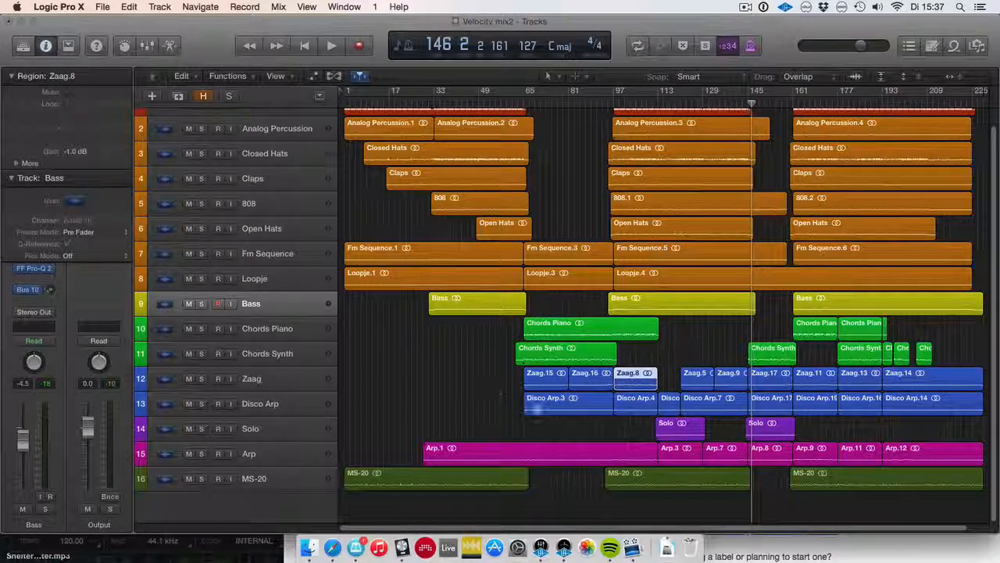
pyautogui.click(573, 383)
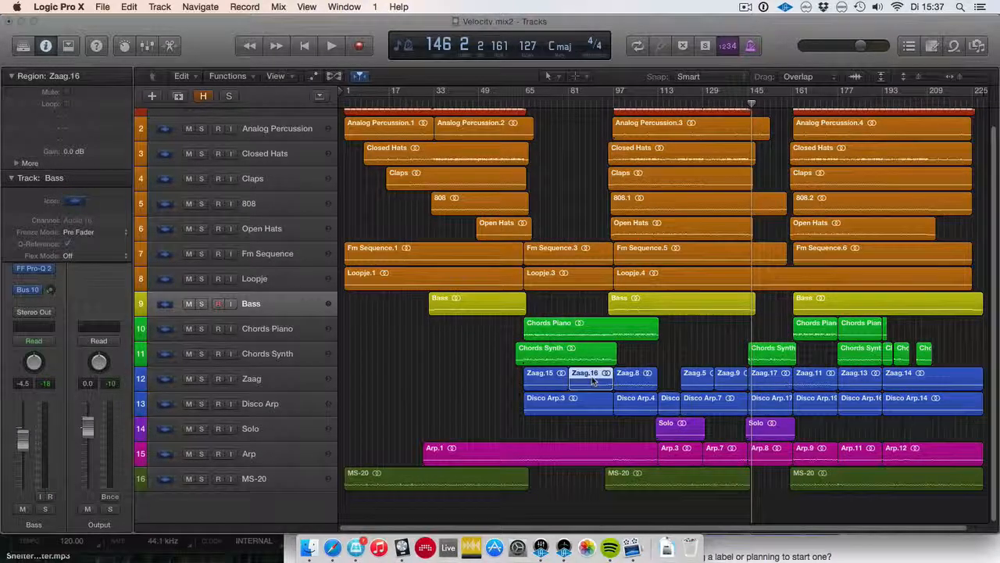
pyautogui.click(543, 381)
pyautogui.click(698, 379)
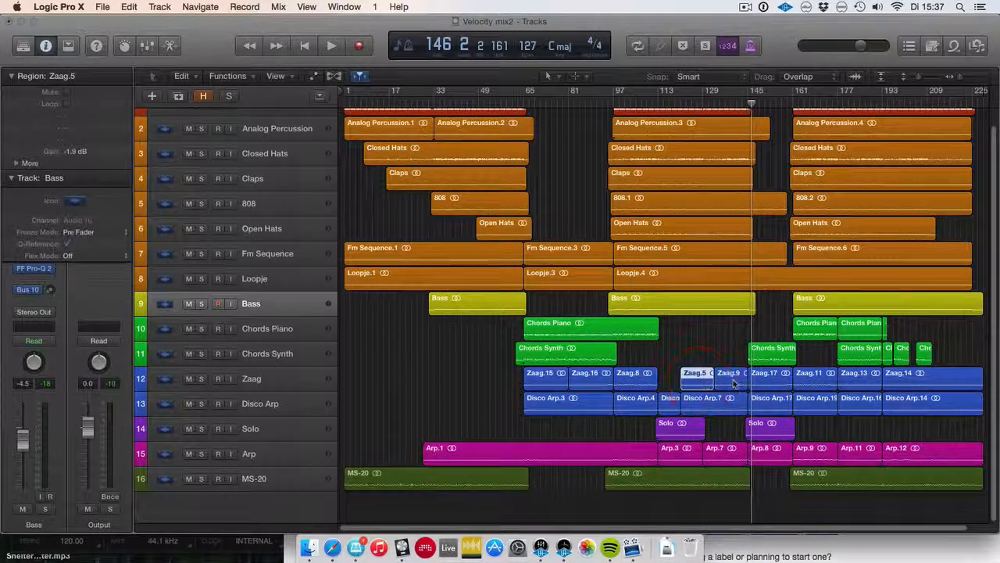
pyautogui.click(731, 383)
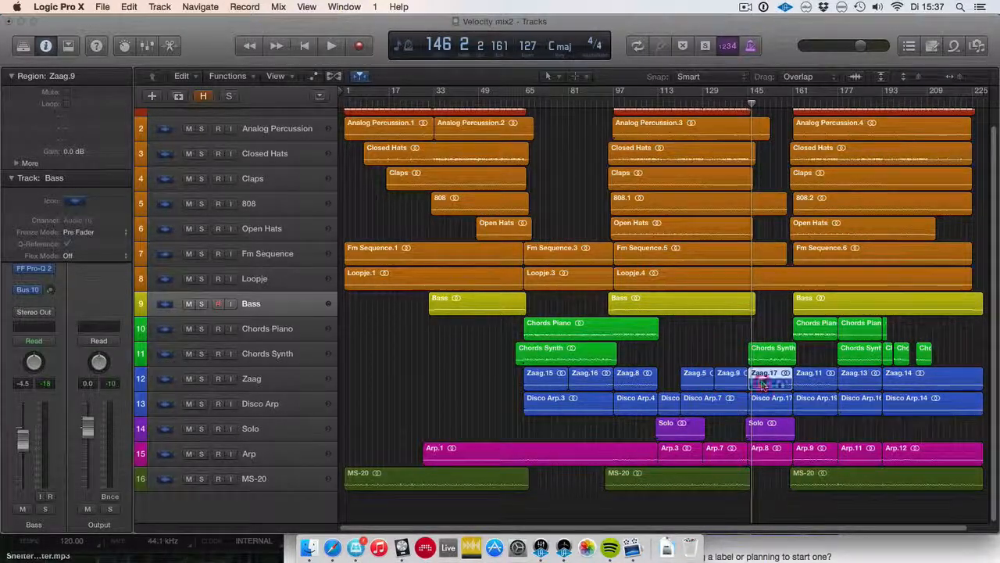
pyautogui.click(769, 382)
pyautogui.click(816, 383)
pyautogui.click(869, 383)
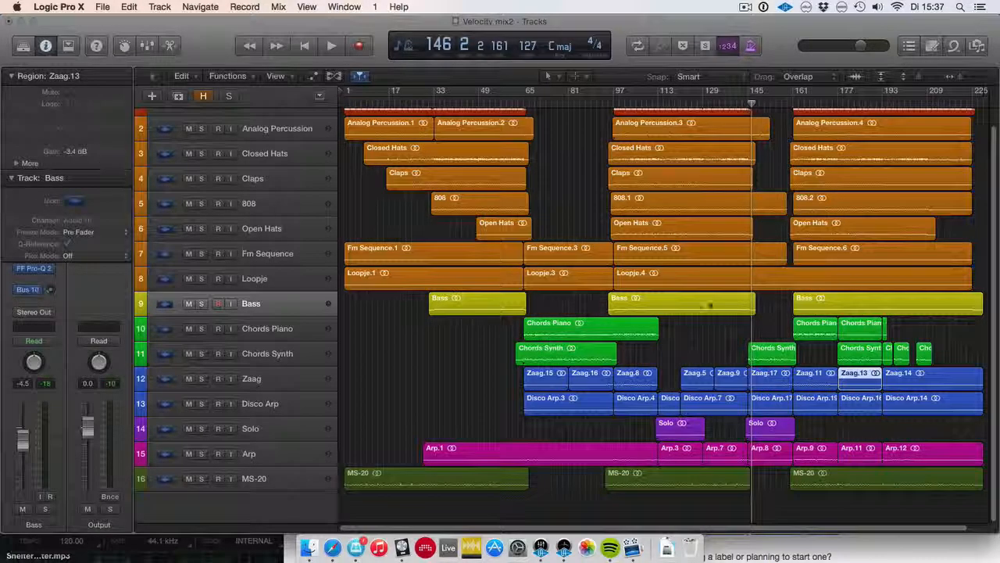
# Check the region gain of the Disco Arp regions between about bars 145 and 192.
pyautogui.click(870, 405)
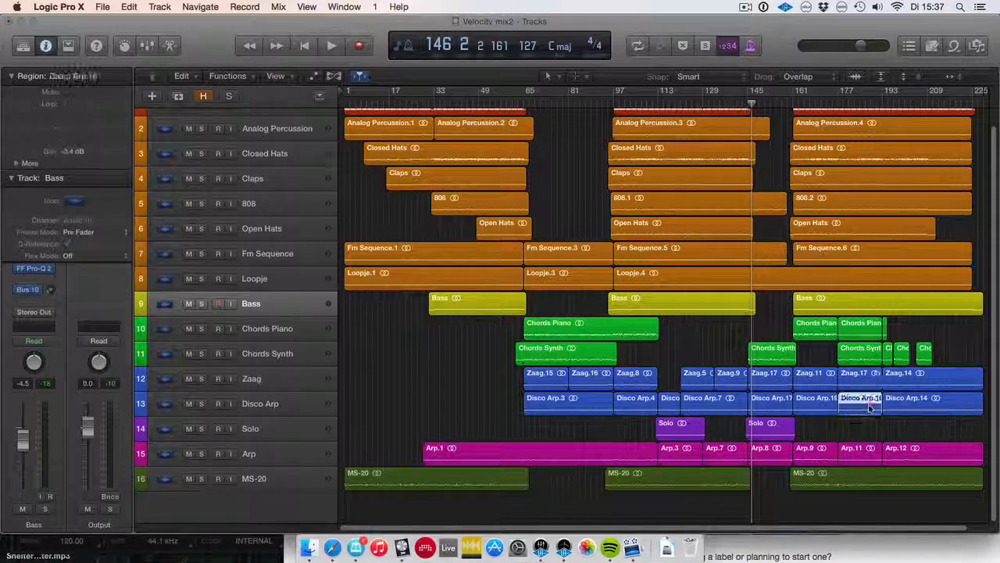
pyautogui.click(821, 414)
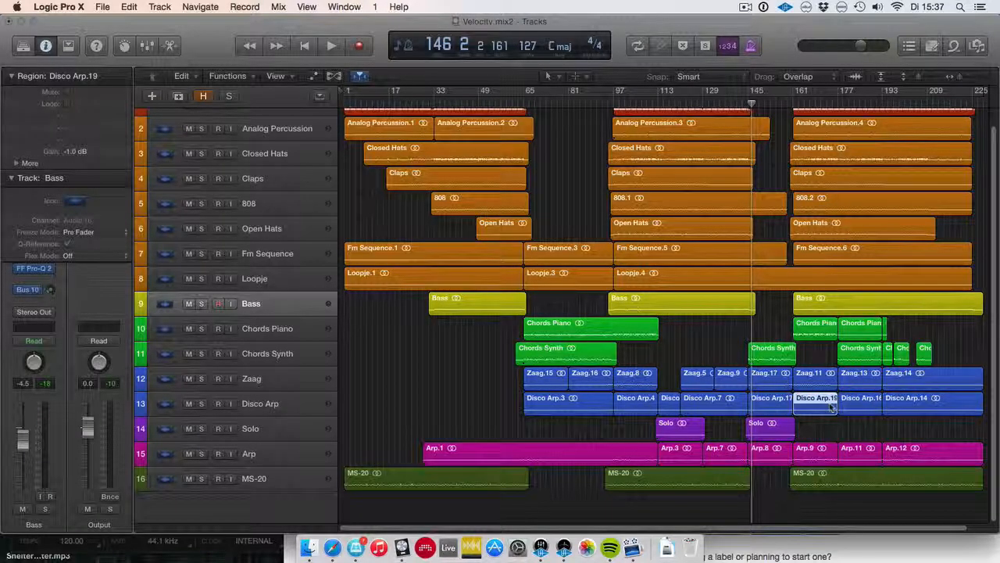
pyautogui.click(762, 408)
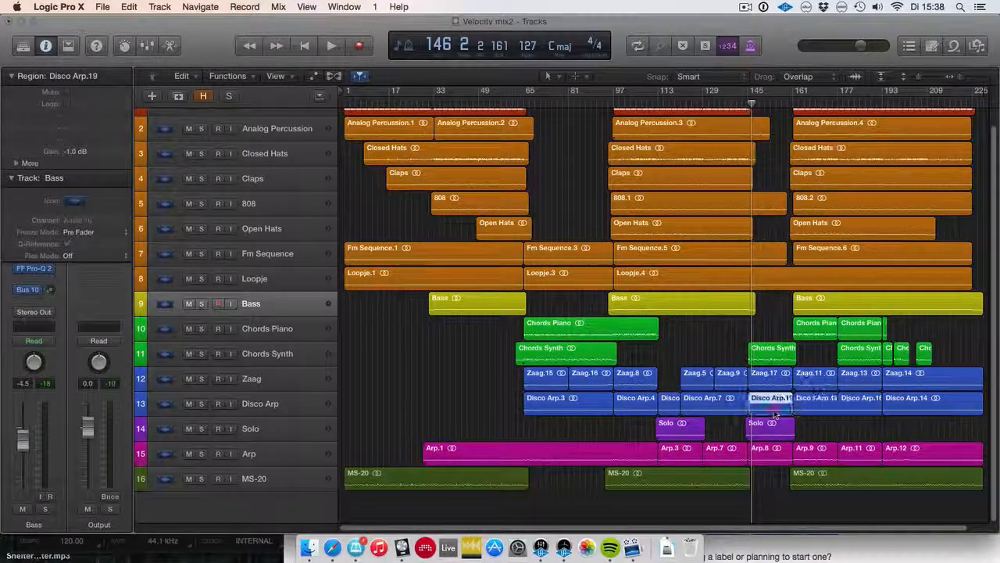
pyautogui.click(858, 413)
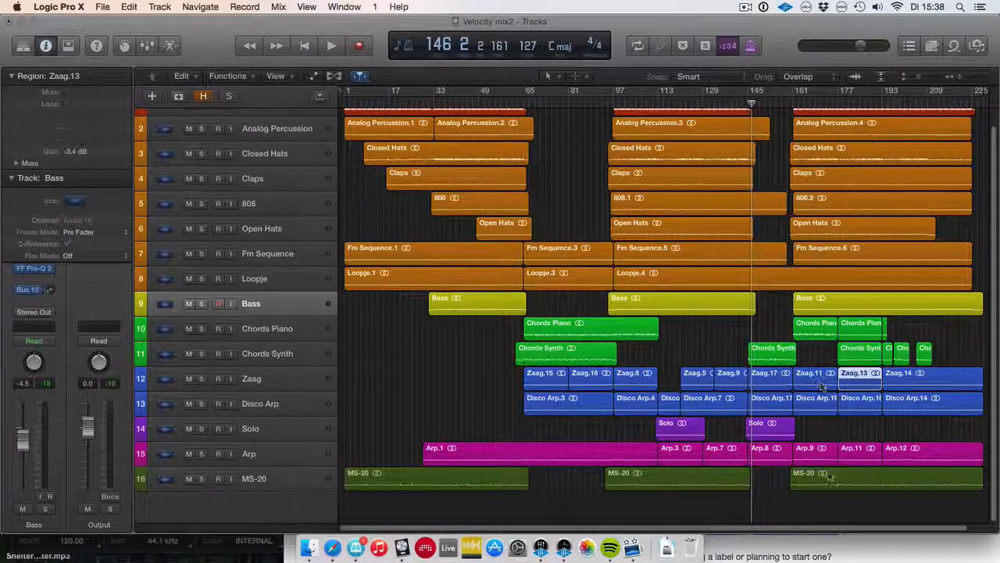
# Compare the region gain of Arp.9 and Arp.11 on the Arp track.
pyautogui.click(828, 459)
pyautogui.click(850, 461)
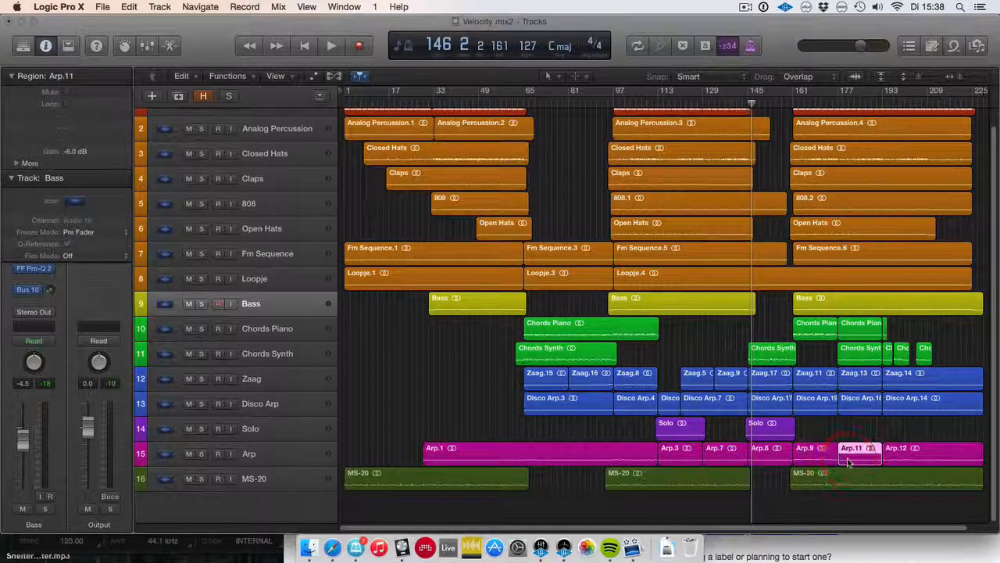
pyautogui.click(810, 458)
pyautogui.click(857, 455)
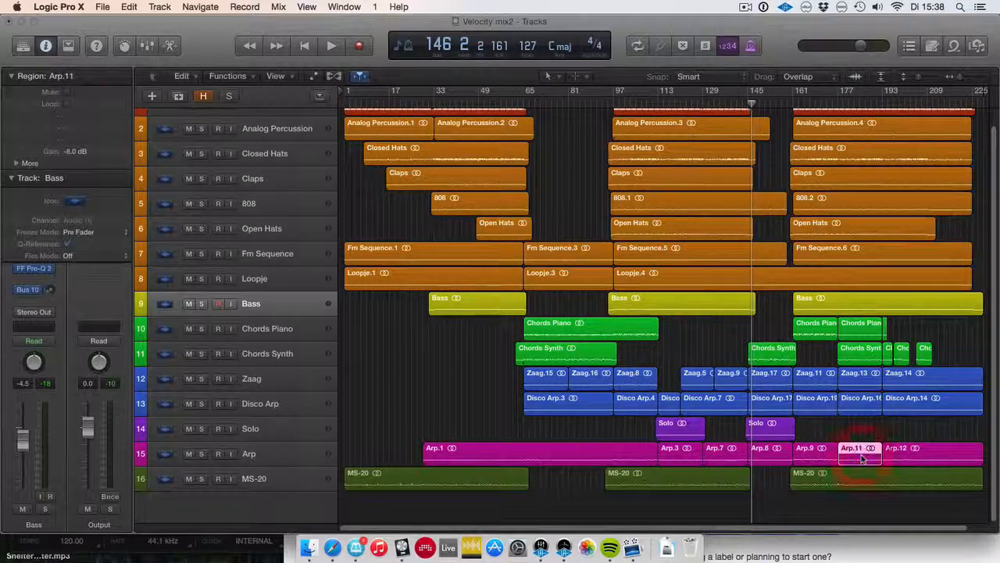
pyautogui.click(816, 453)
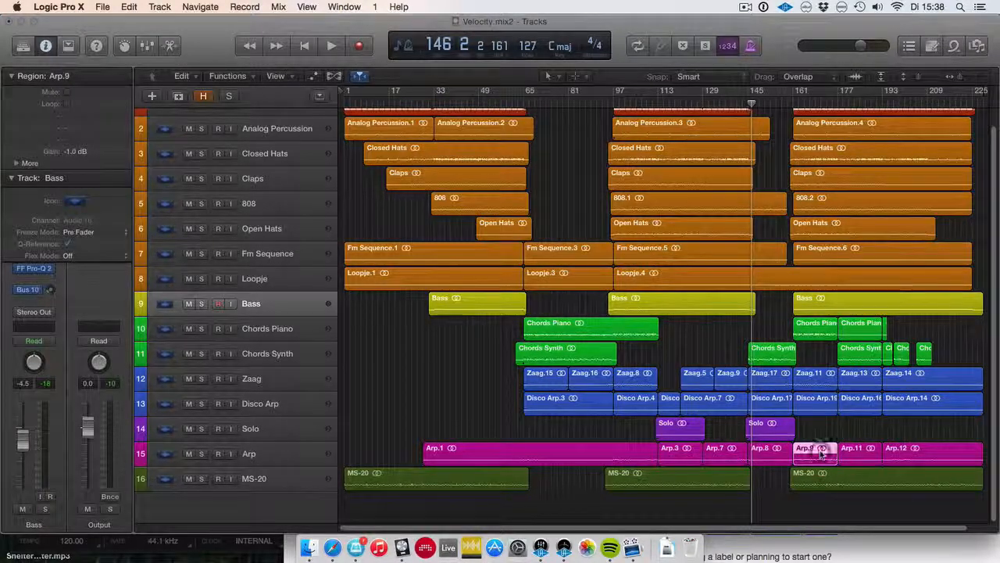
pyautogui.click(774, 452)
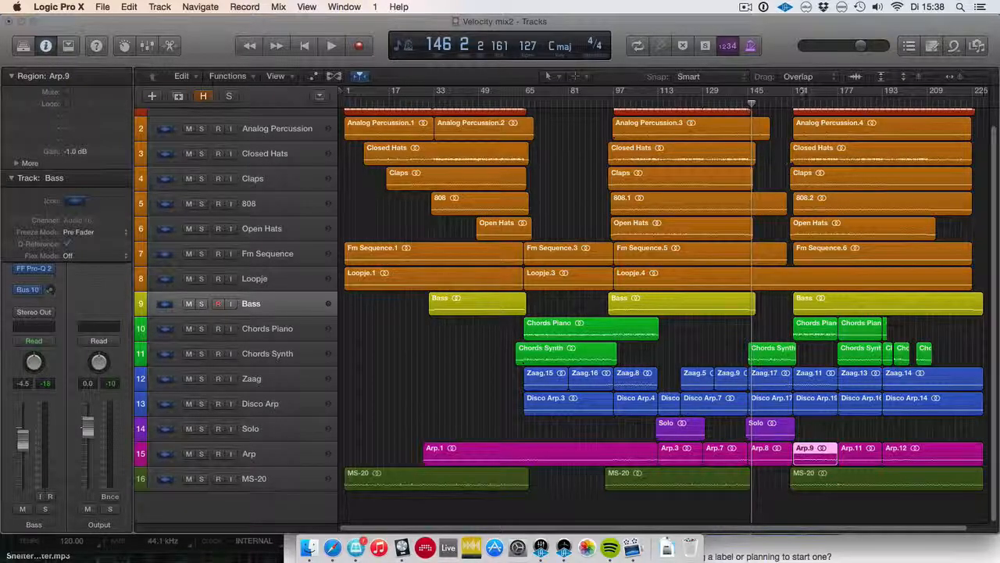
# Play the arrangement from around bar 161 and jump ahead to around bar 177 to hear the level difference.
pyautogui.click(797, 103)
pyautogui.press('space')
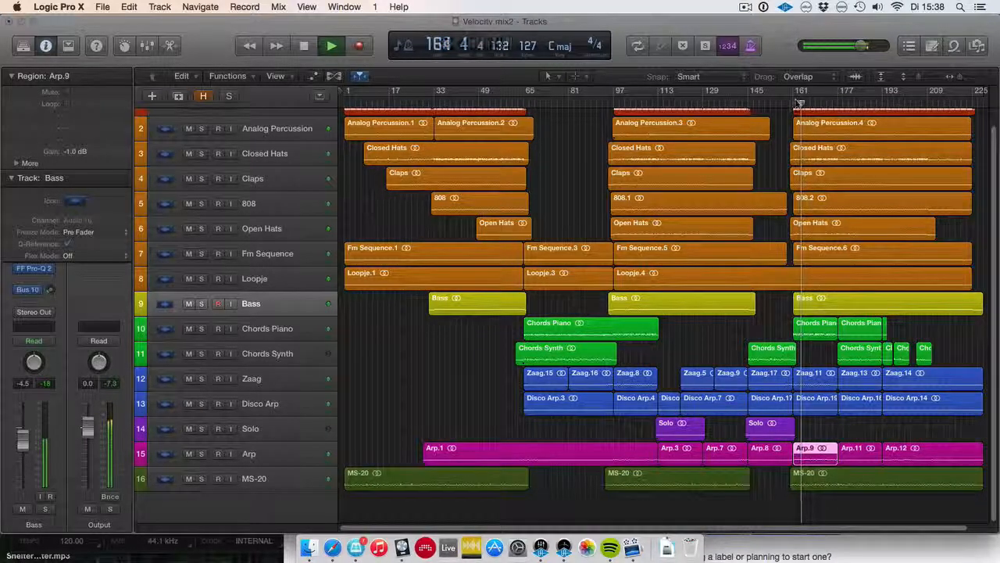
pyautogui.click(842, 104)
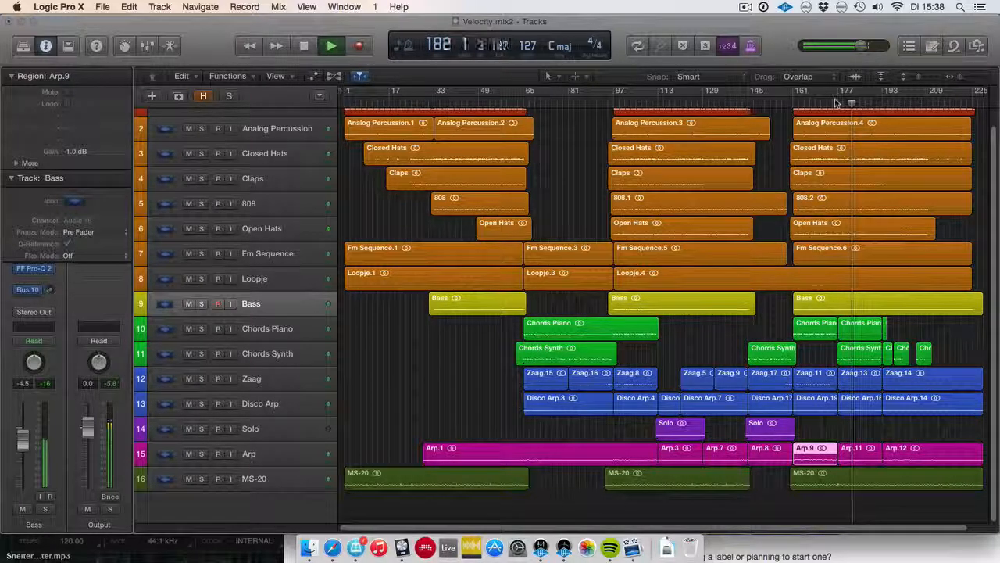
# Stop playback and replay the arrangement briefly from around bar 177, where the Arp.11 region starts.
pyautogui.press('space')
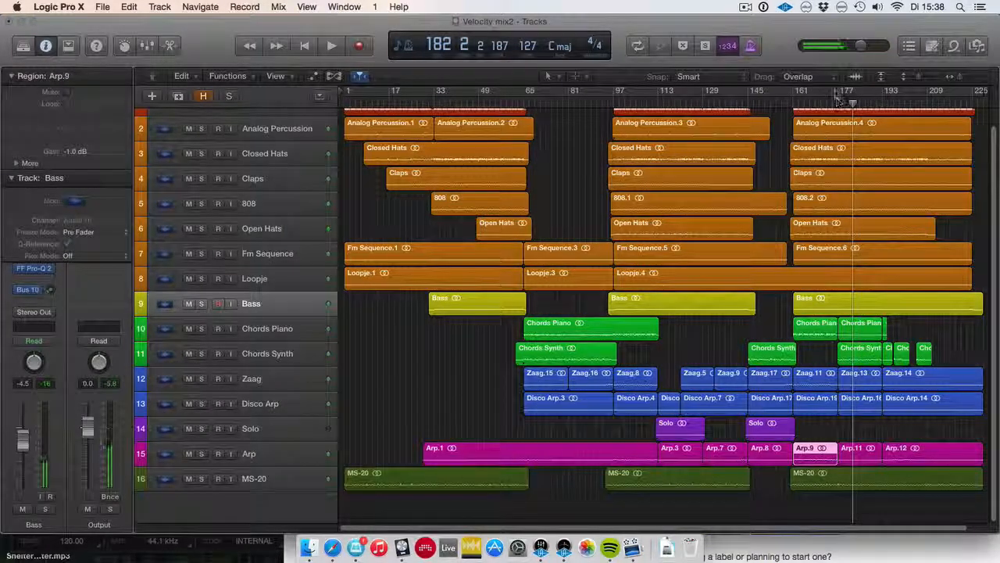
pyautogui.click(833, 96)
pyautogui.press('space')
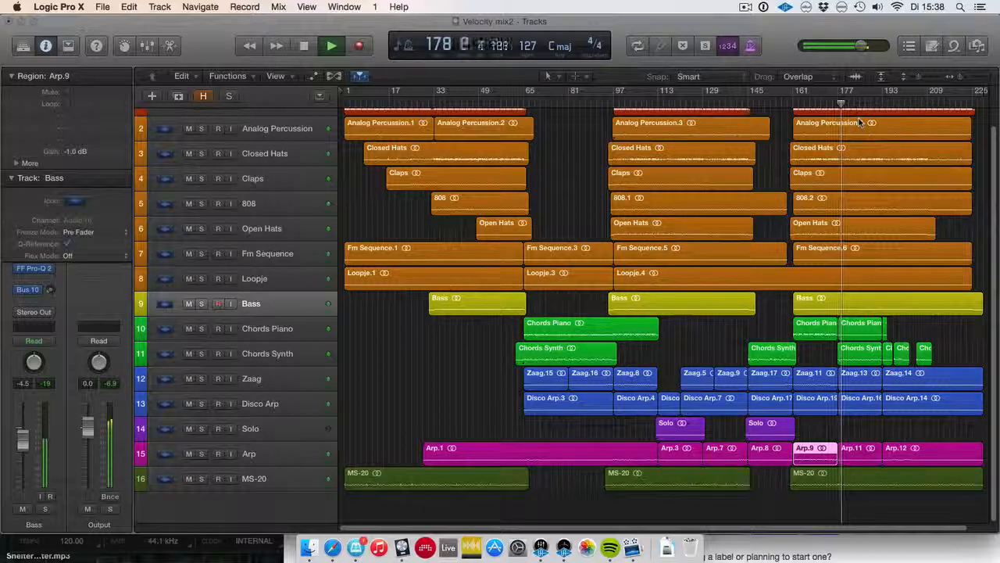
pyautogui.press('space')
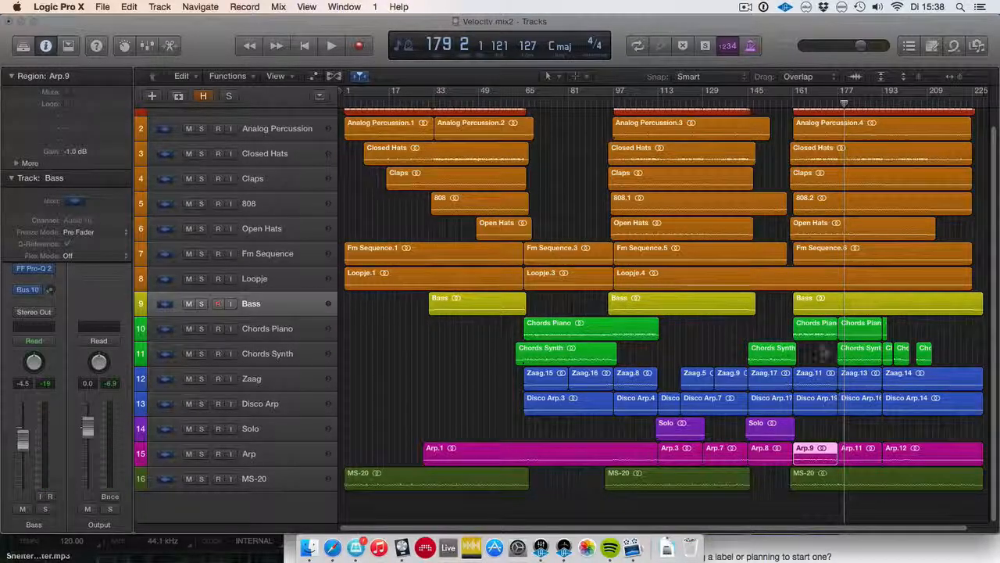
# Check the region gain of Chords Piano.1 and the preceding Chords Synth region, and play the break from around bar 151.
pyautogui.click(817, 334)
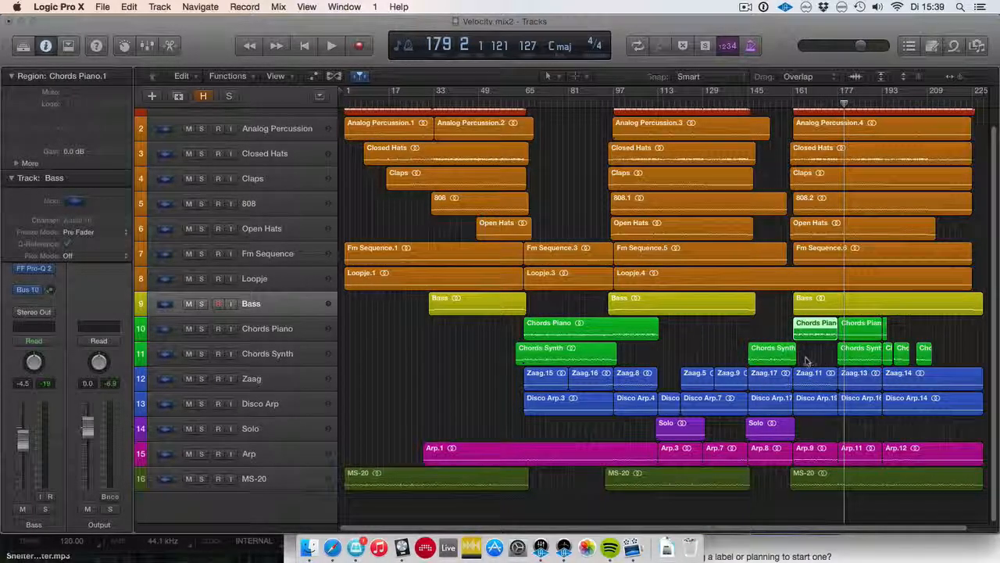
pyautogui.click(784, 355)
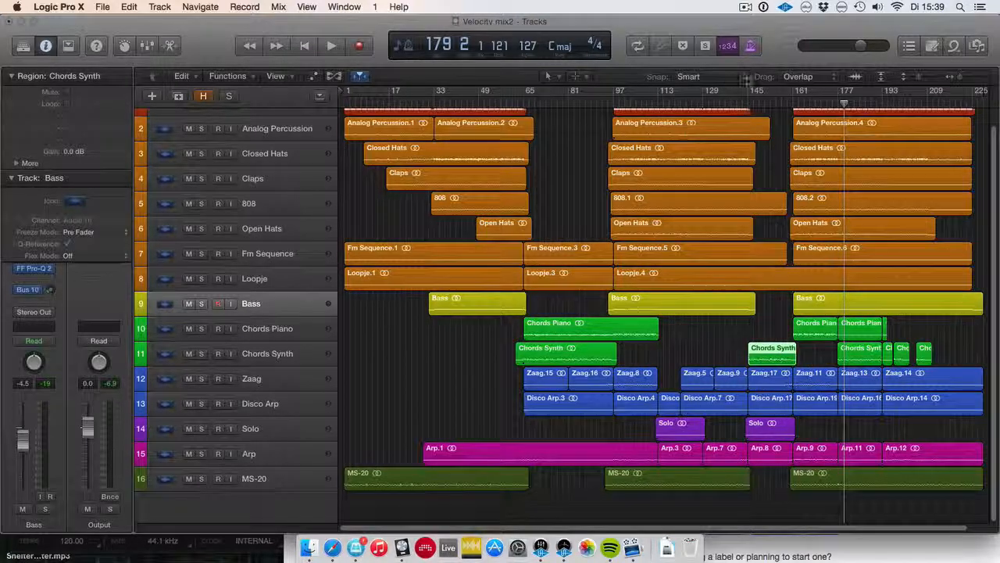
pyautogui.click(766, 103)
pyautogui.press('space')
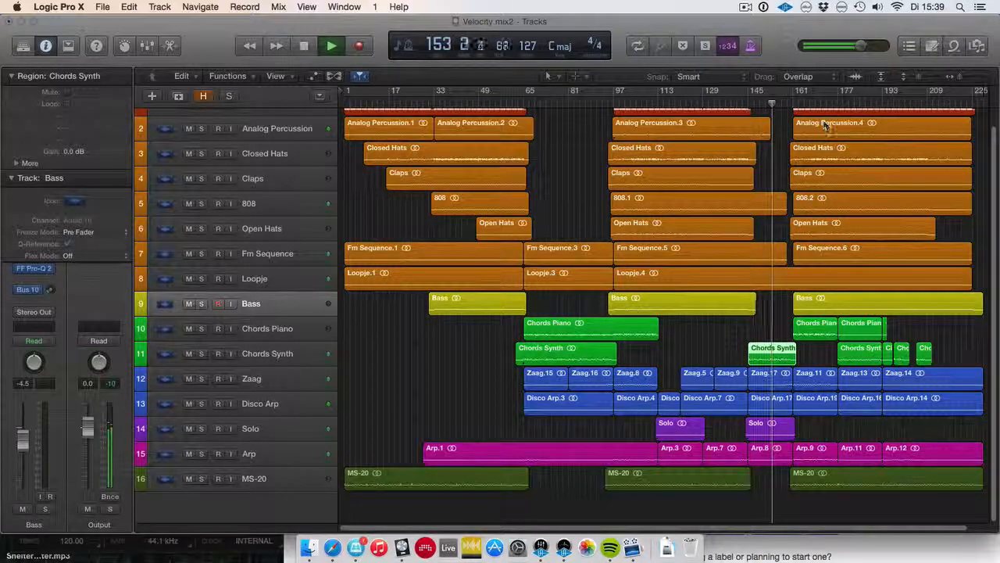
pyautogui.press('space')
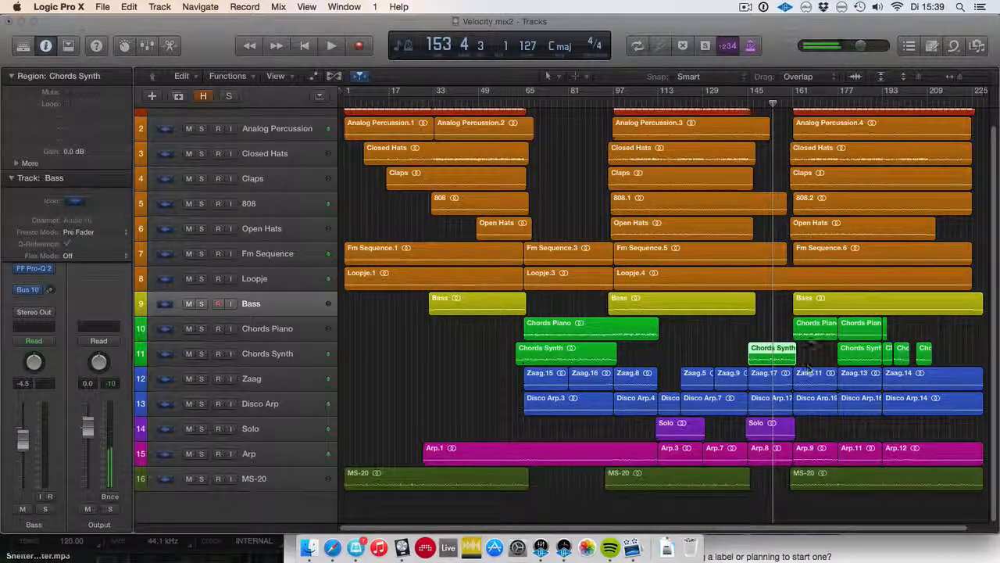
# Play a short passage from around bar 161 to hear how the drop compares with the break.
pyautogui.click(790, 100)
pyautogui.press('space')
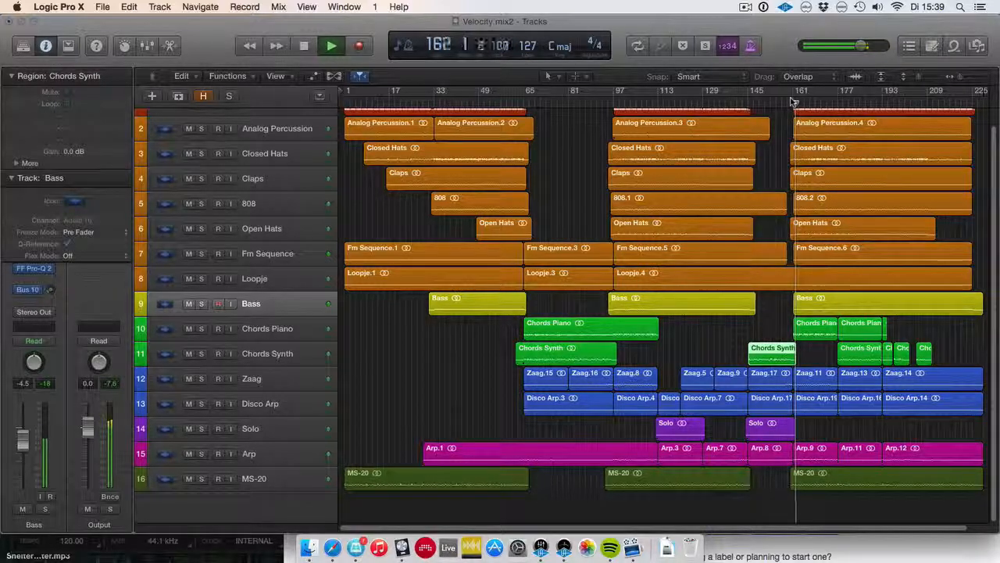
pyautogui.press('space')
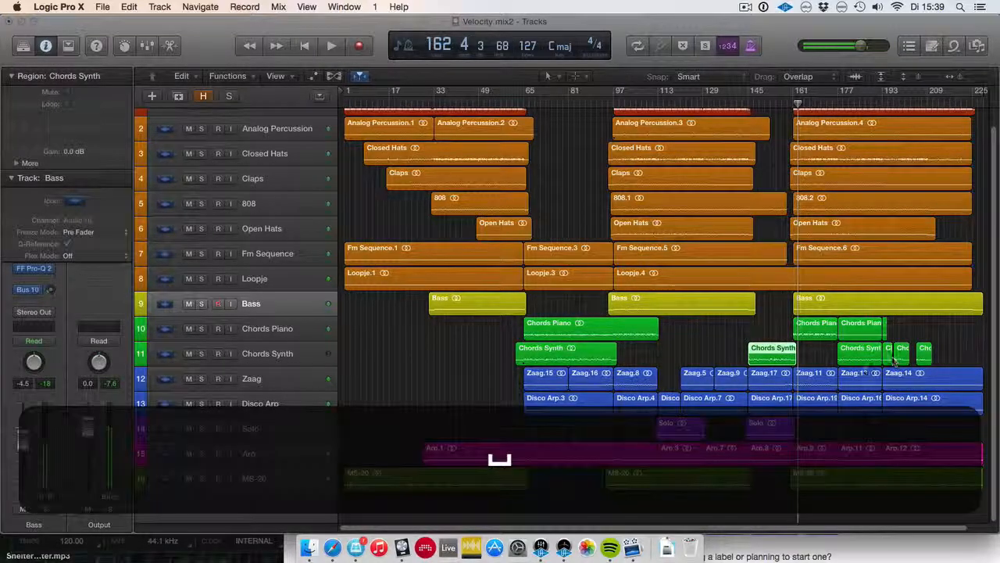
# Check the region gain of the two Chords Piano regions after bar 161 and of the early Loopje and Fm Sequence regions.
pyautogui.click(813, 332)
pyautogui.click(861, 329)
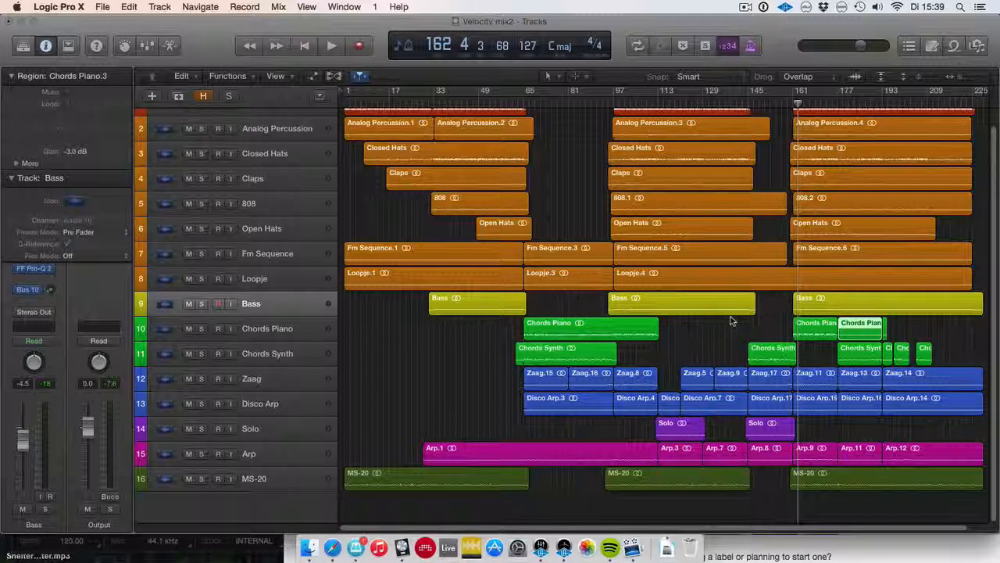
pyautogui.click(466, 269)
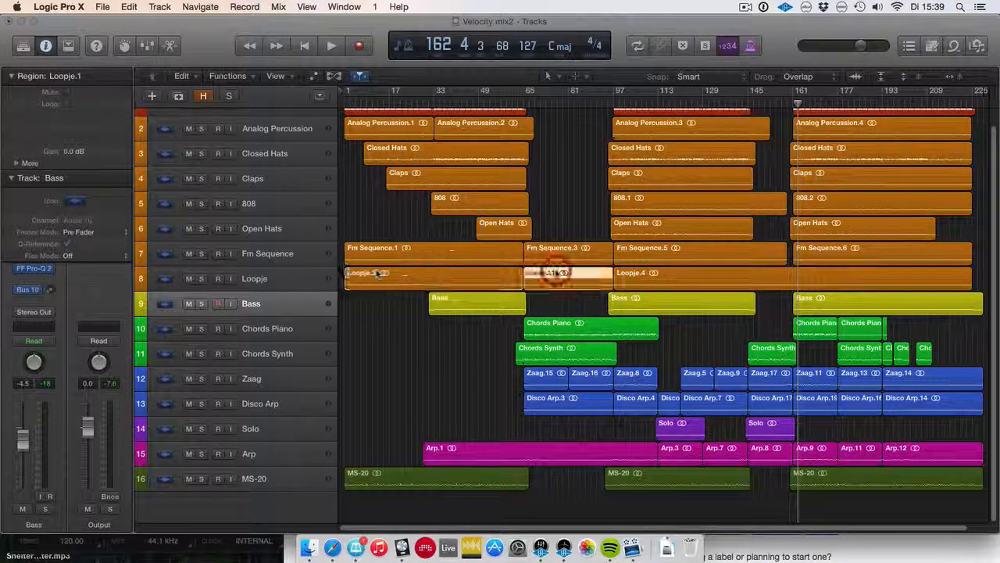
pyautogui.click(543, 255)
pyautogui.click(489, 253)
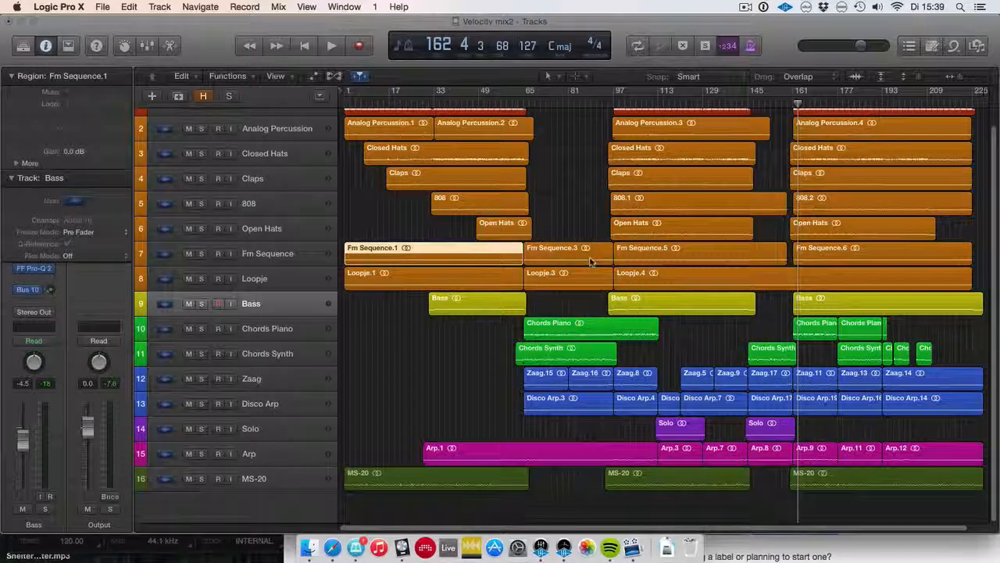
# Show the mixer, open the bx_meter plug-in on the Output channel, and play the drop to read the output's levels and dynamics.
pyautogui.hscroll(2, 704, 336)
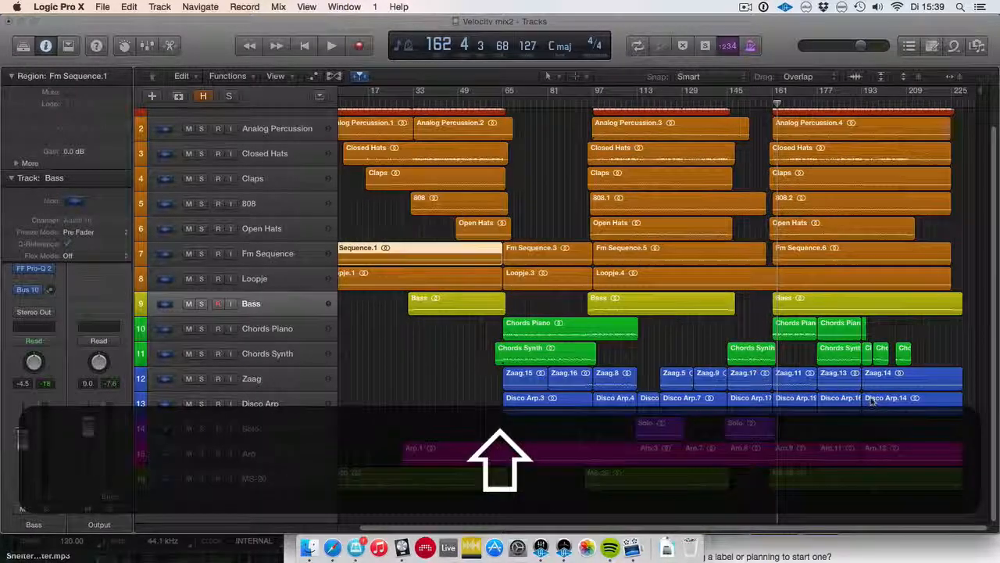
pyautogui.scroll(1, 842, 397)
pyautogui.hotkey('shift', 'x')
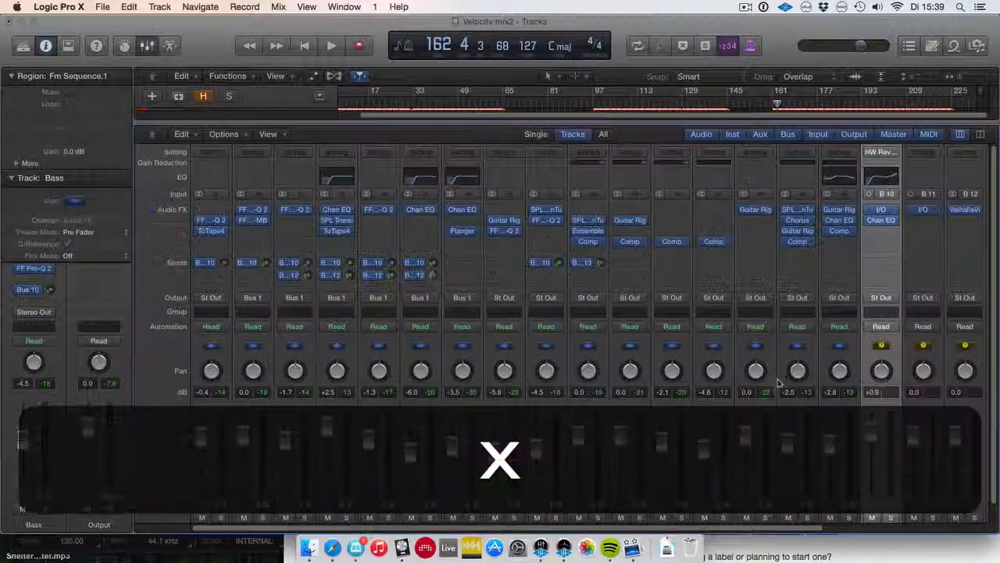
pyautogui.hscroll(5, 791, 378)
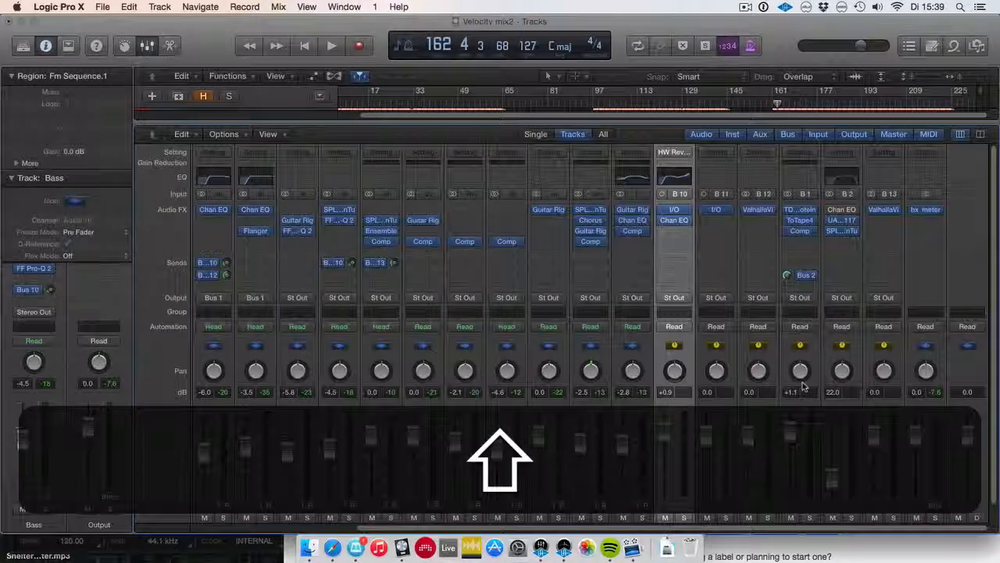
pyautogui.click(925, 210)
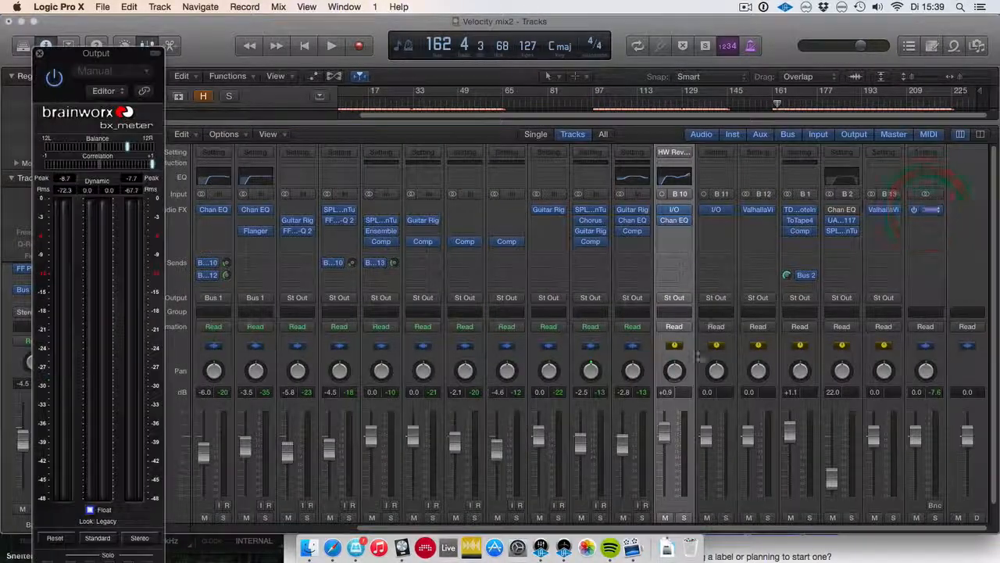
pyautogui.press('space')
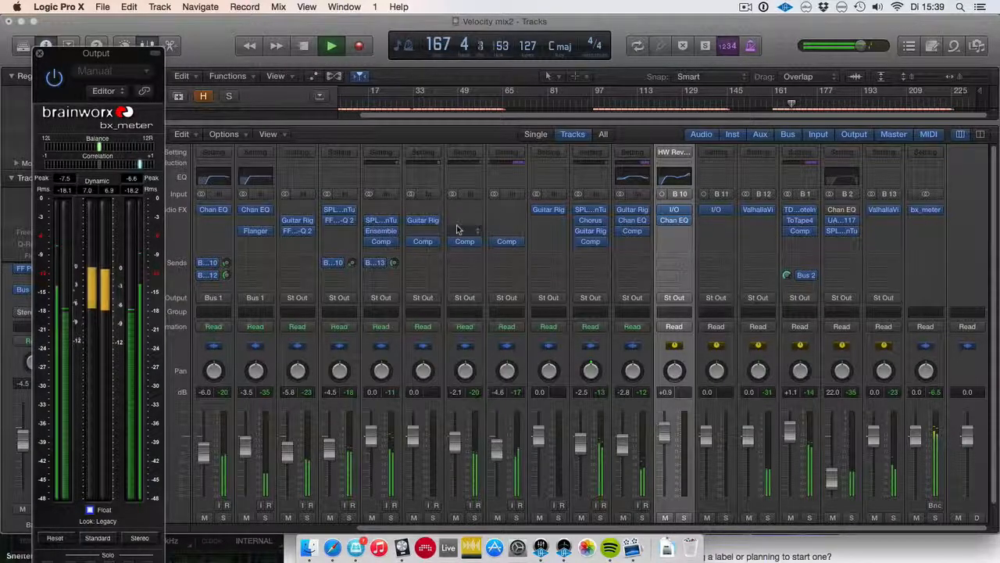
pyautogui.press('space')
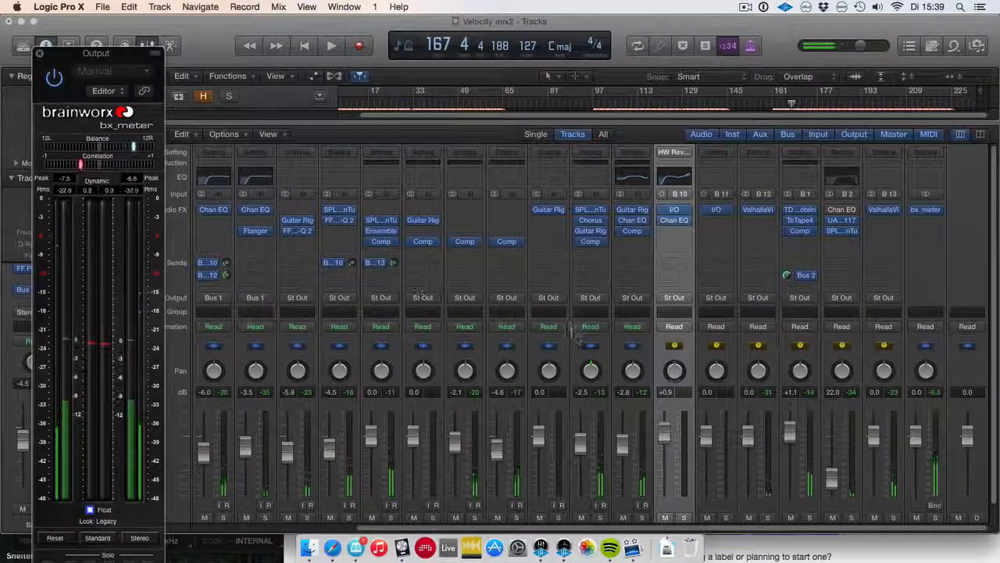